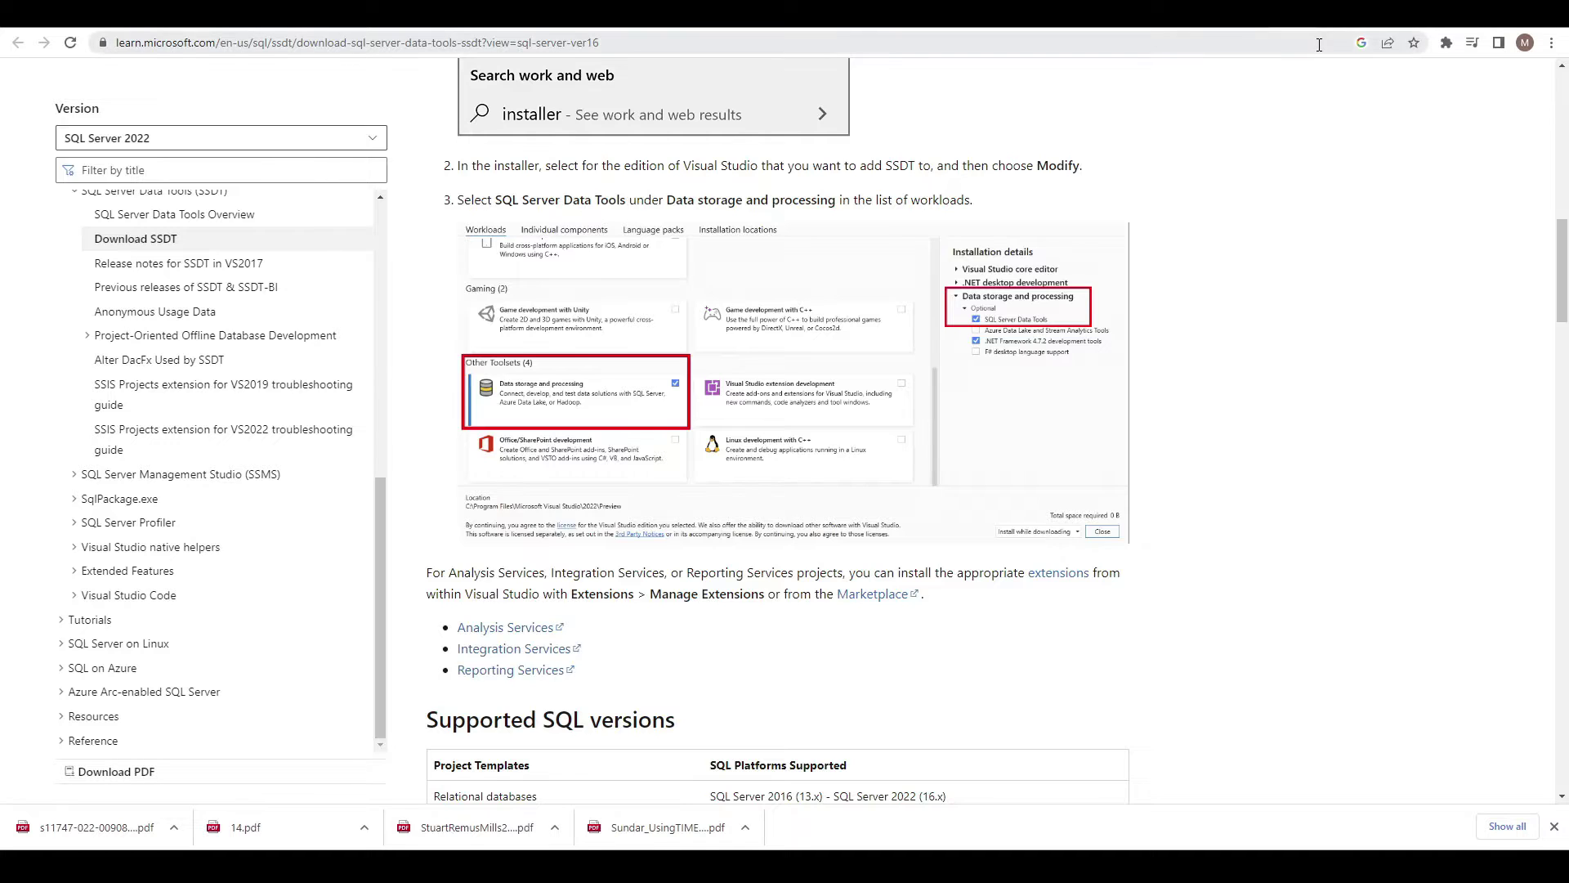
# Review the Microsoft Learn instructions for installing SSDT with Visual Studio 2022, down to the Integration Services extension links
pyautogui.press('F5')
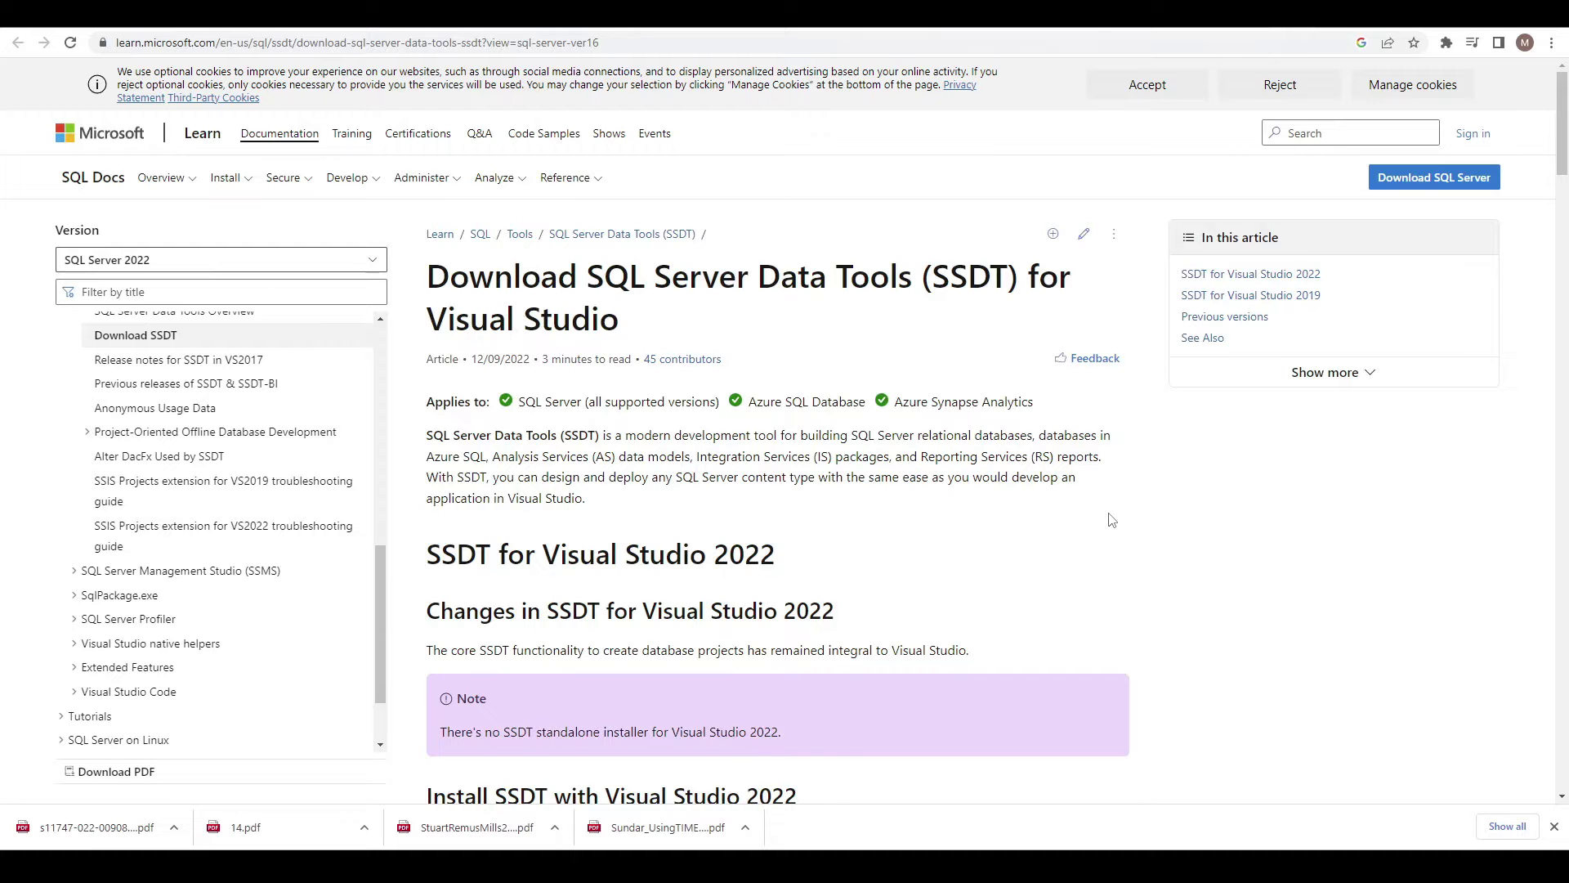
pyautogui.scroll(-1, 1112, 520)
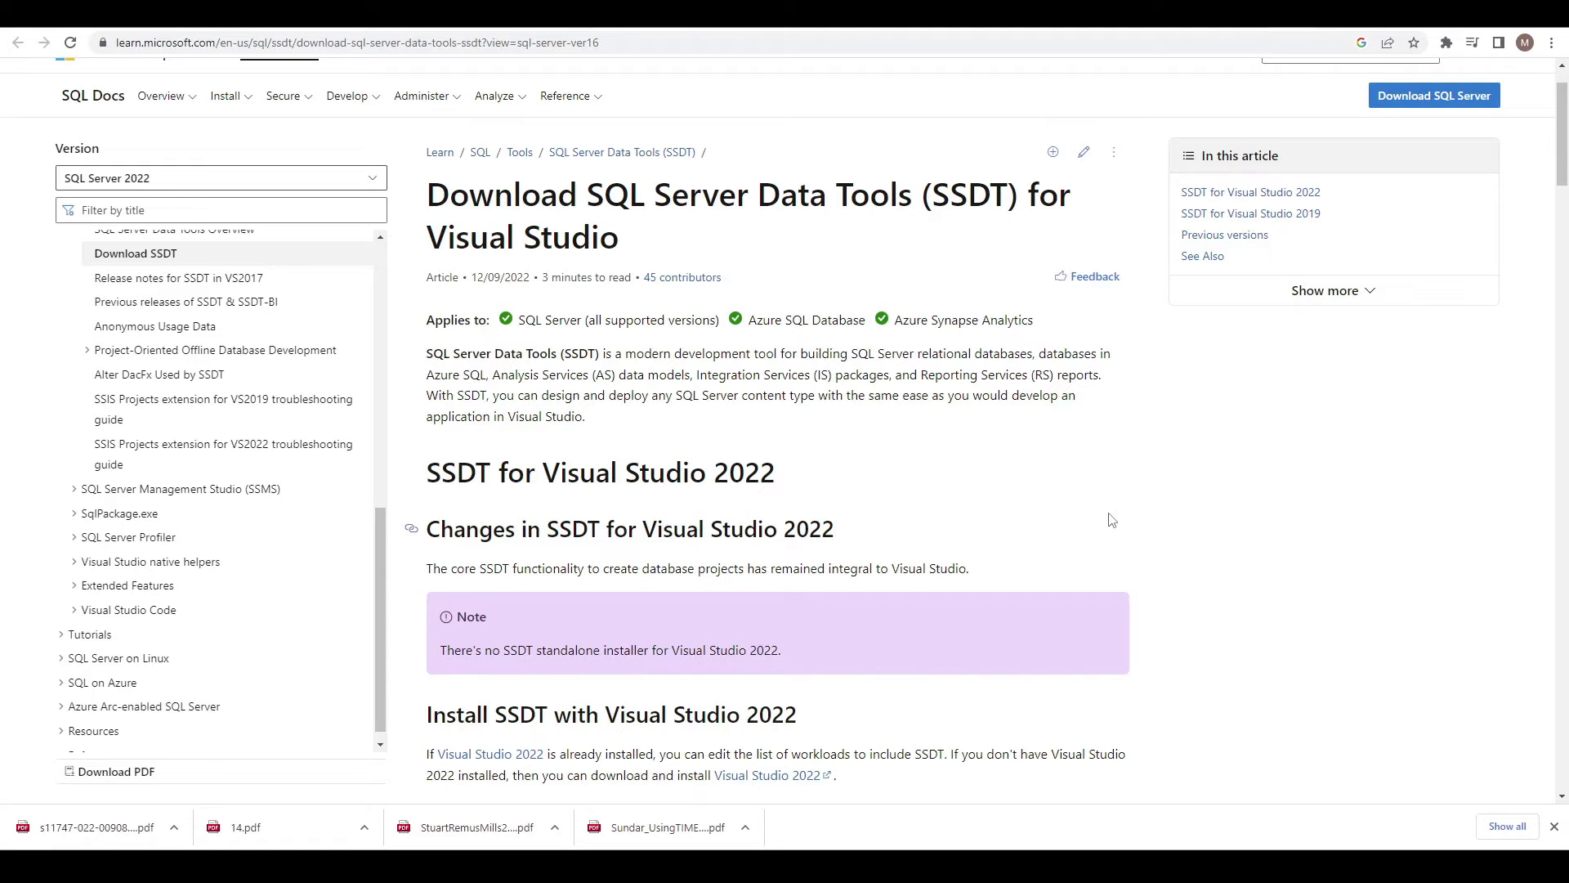
pyautogui.scroll(-2, 1111, 520)
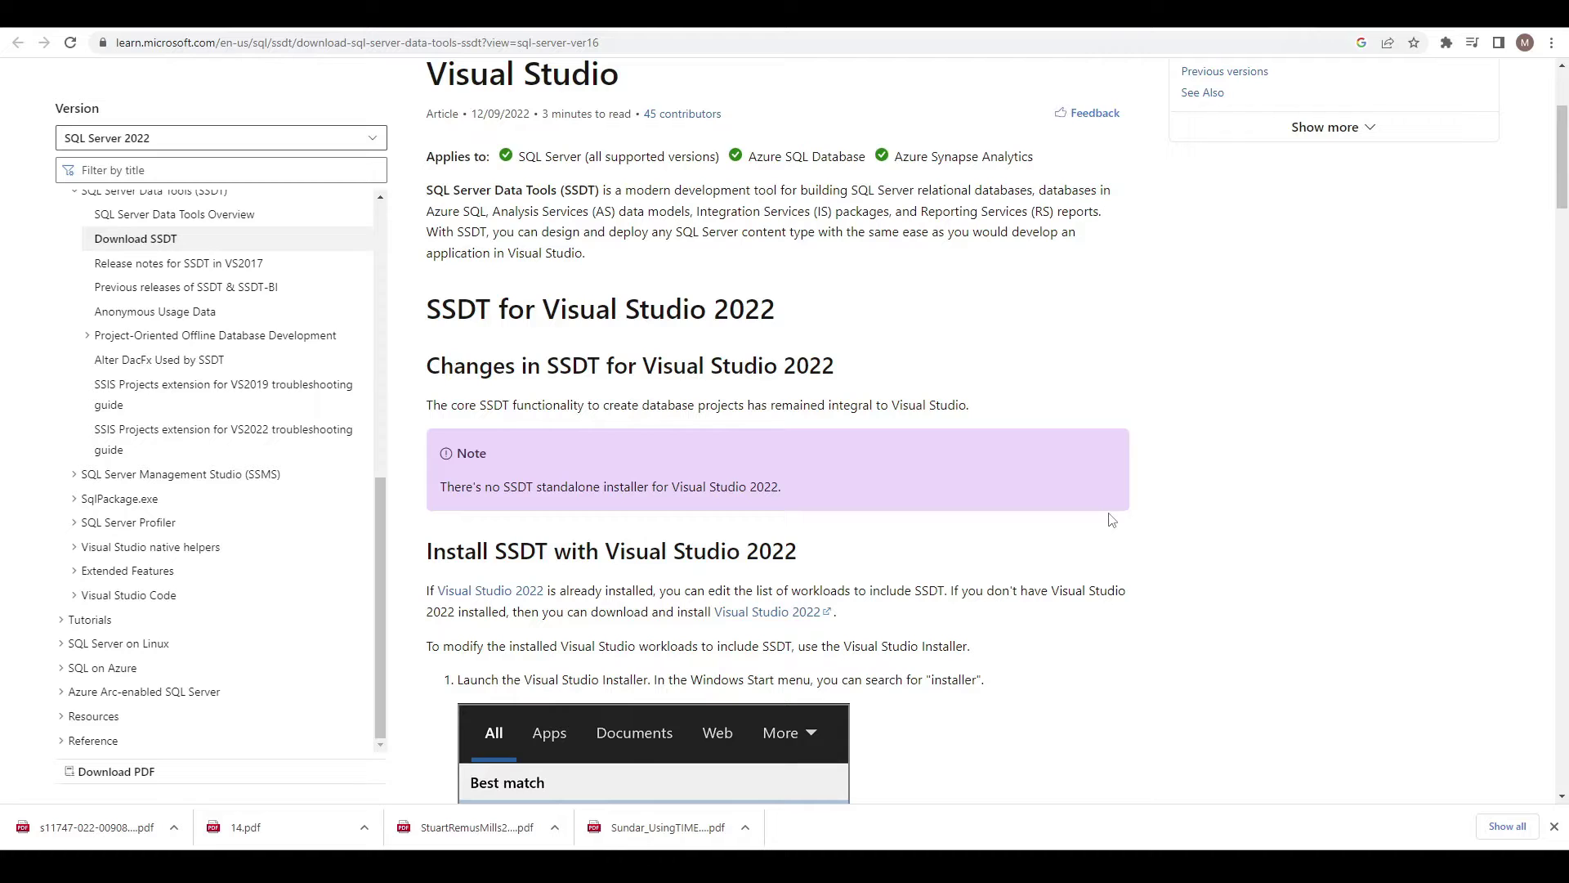
pyautogui.scroll(-1, 1112, 520)
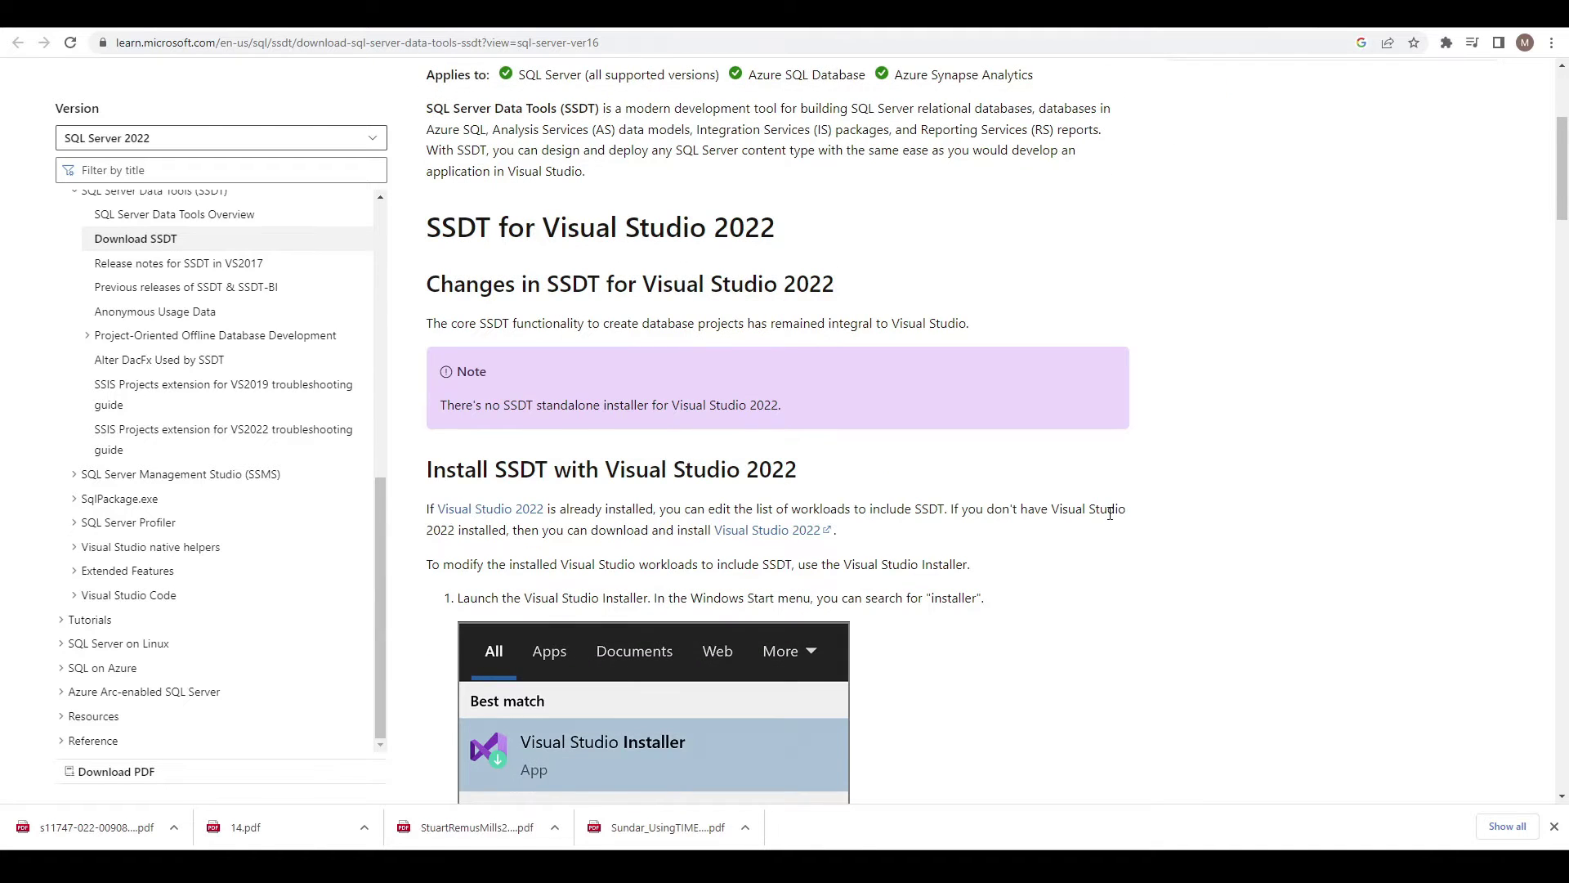
pyautogui.scroll(-1, 1111, 520)
pyautogui.scroll(-1, 1111, 520)
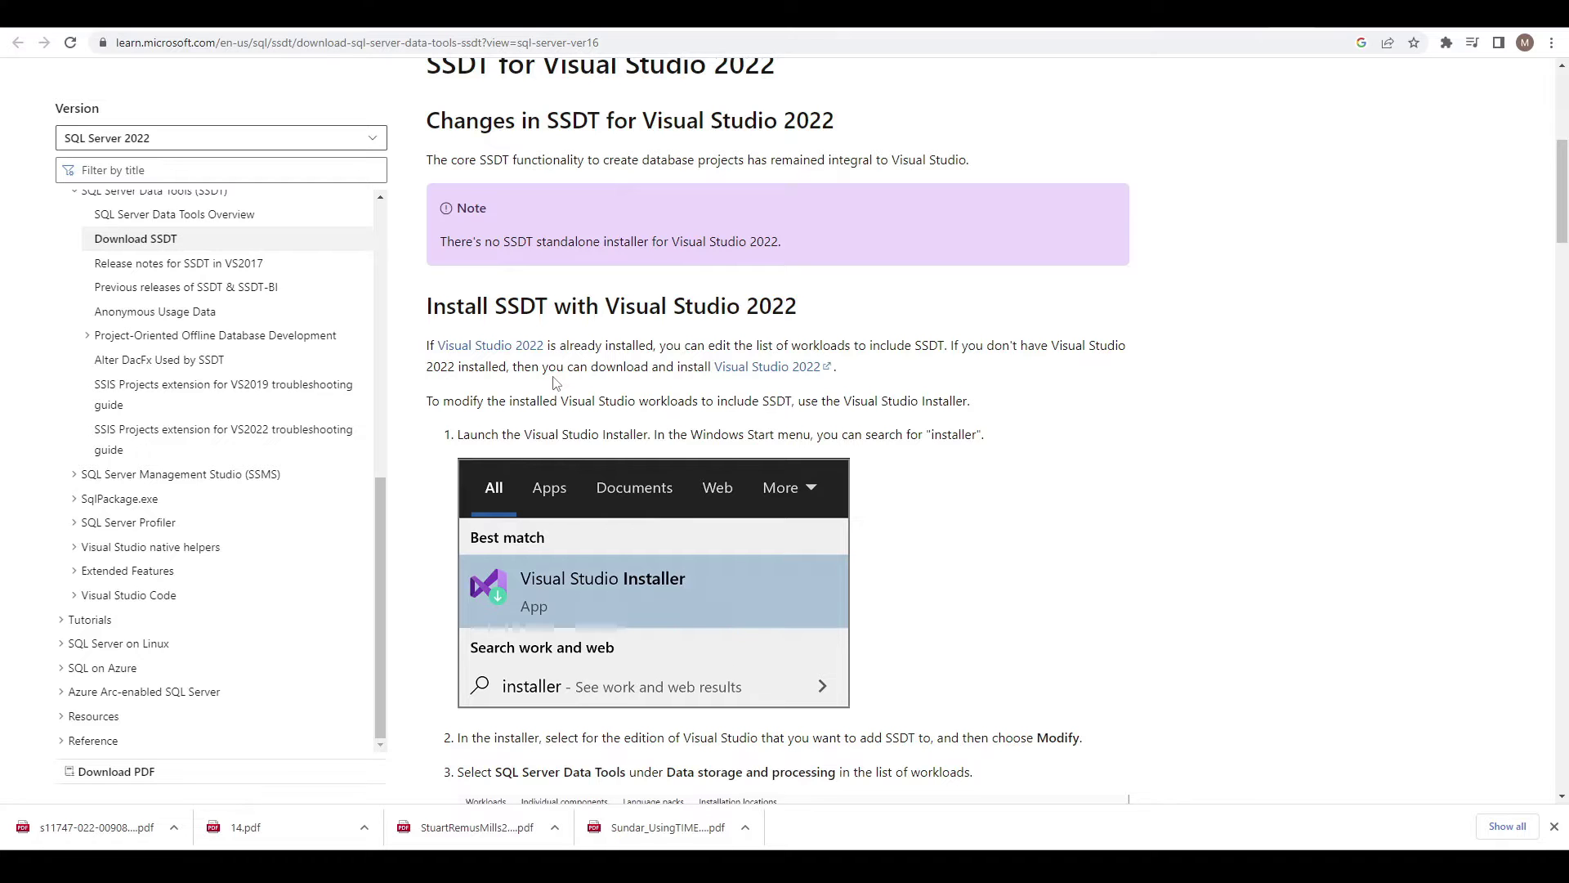
pyautogui.scroll(-2, 590, 391)
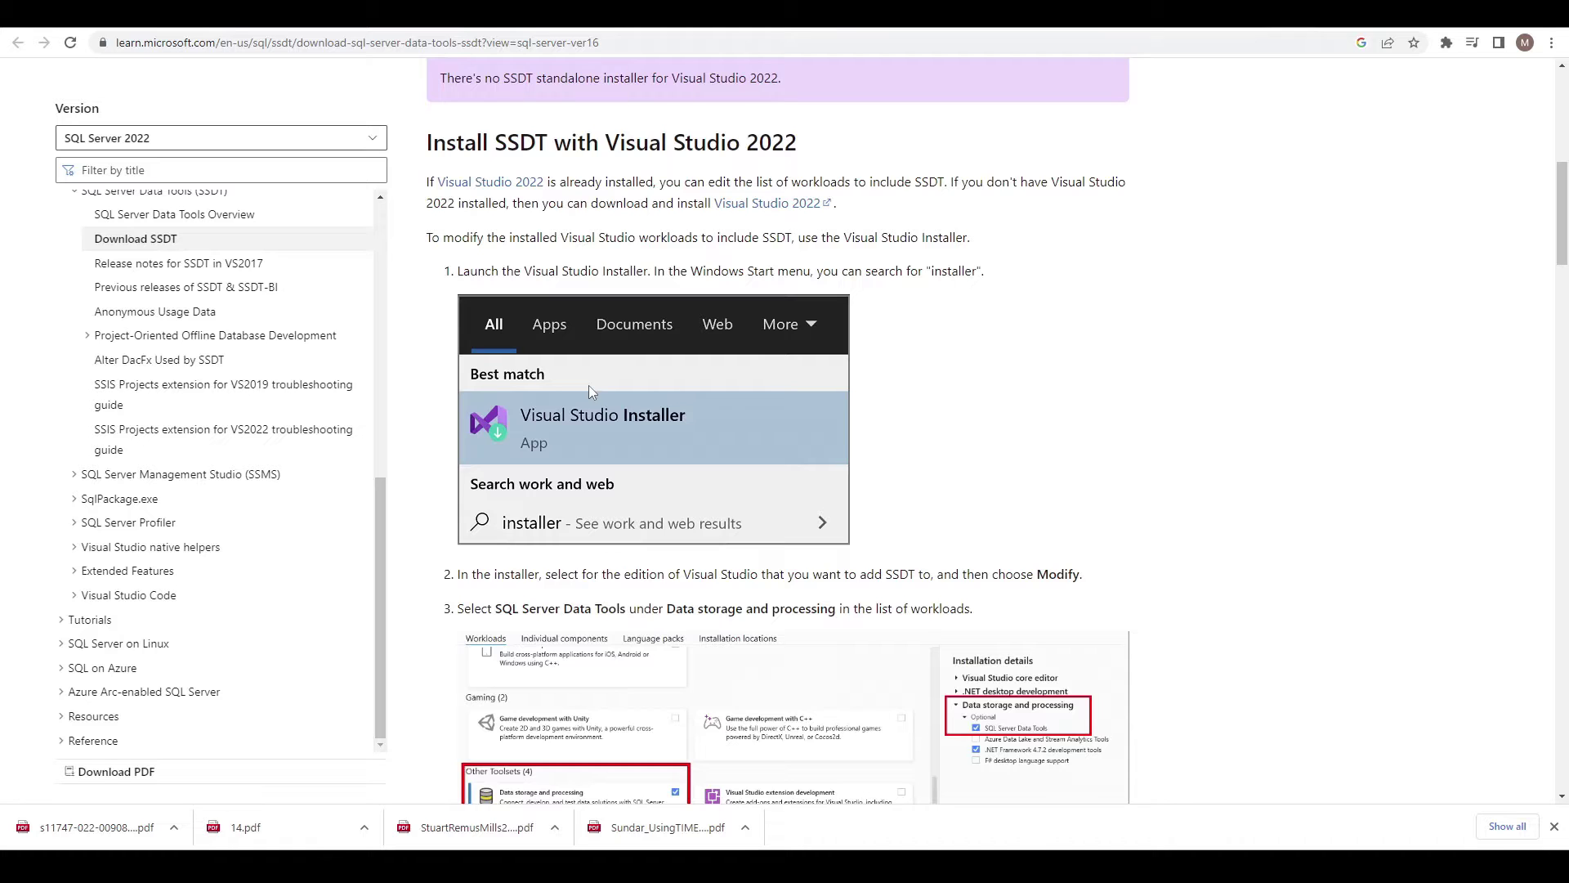
pyautogui.scroll(-2, 589, 387)
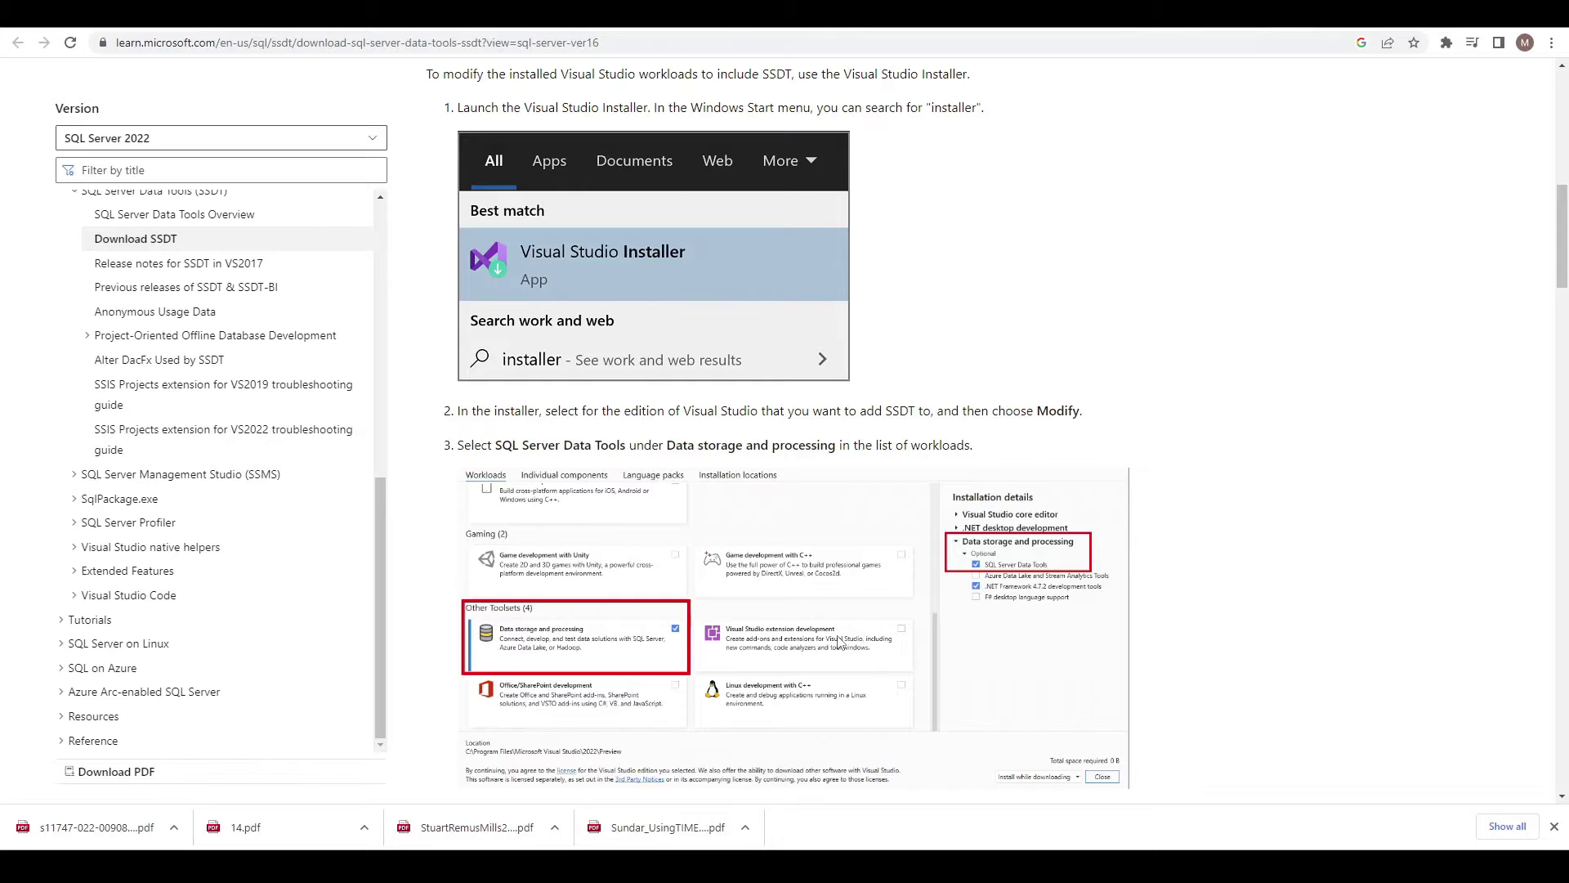
pyautogui.scroll(-3, 838, 642)
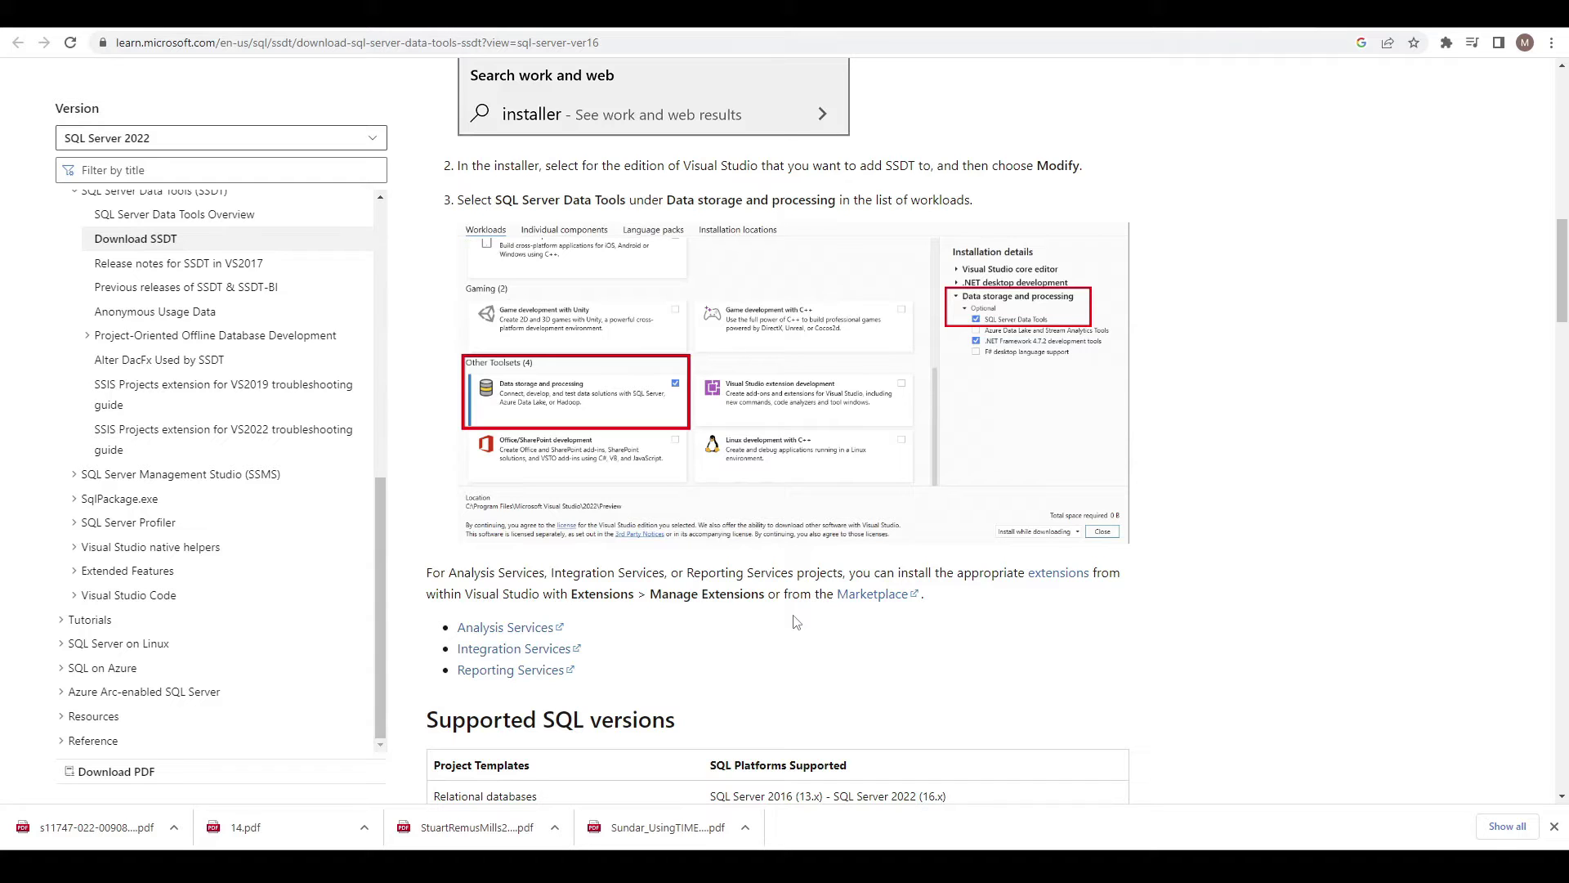
# Launch Visual Studio 2022 and continue without code
pyautogui.press('super')
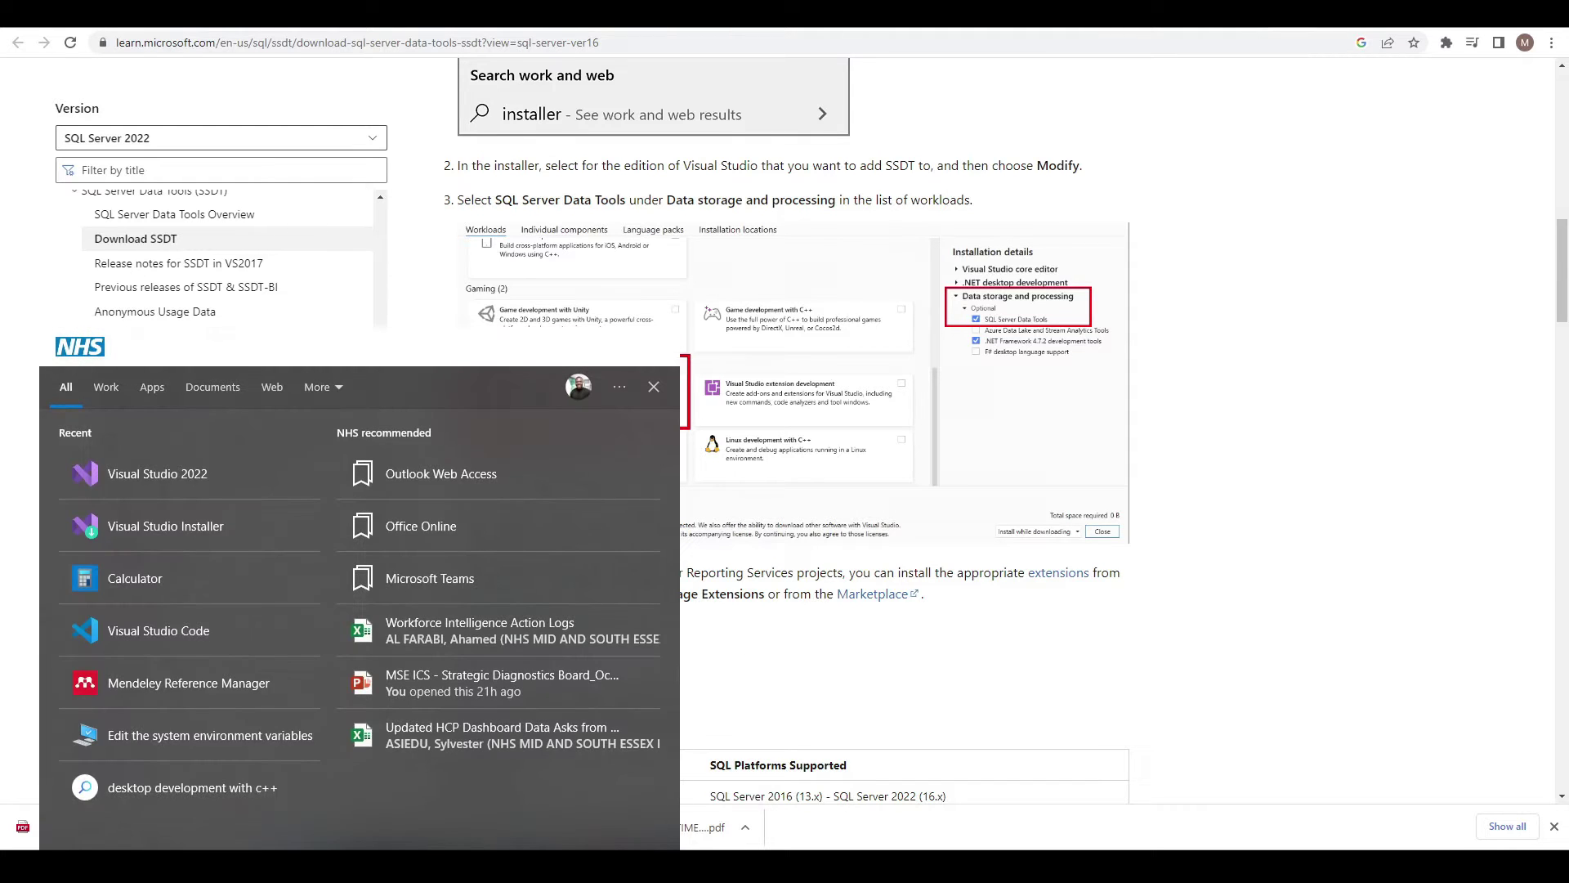
pyautogui.write('visual')
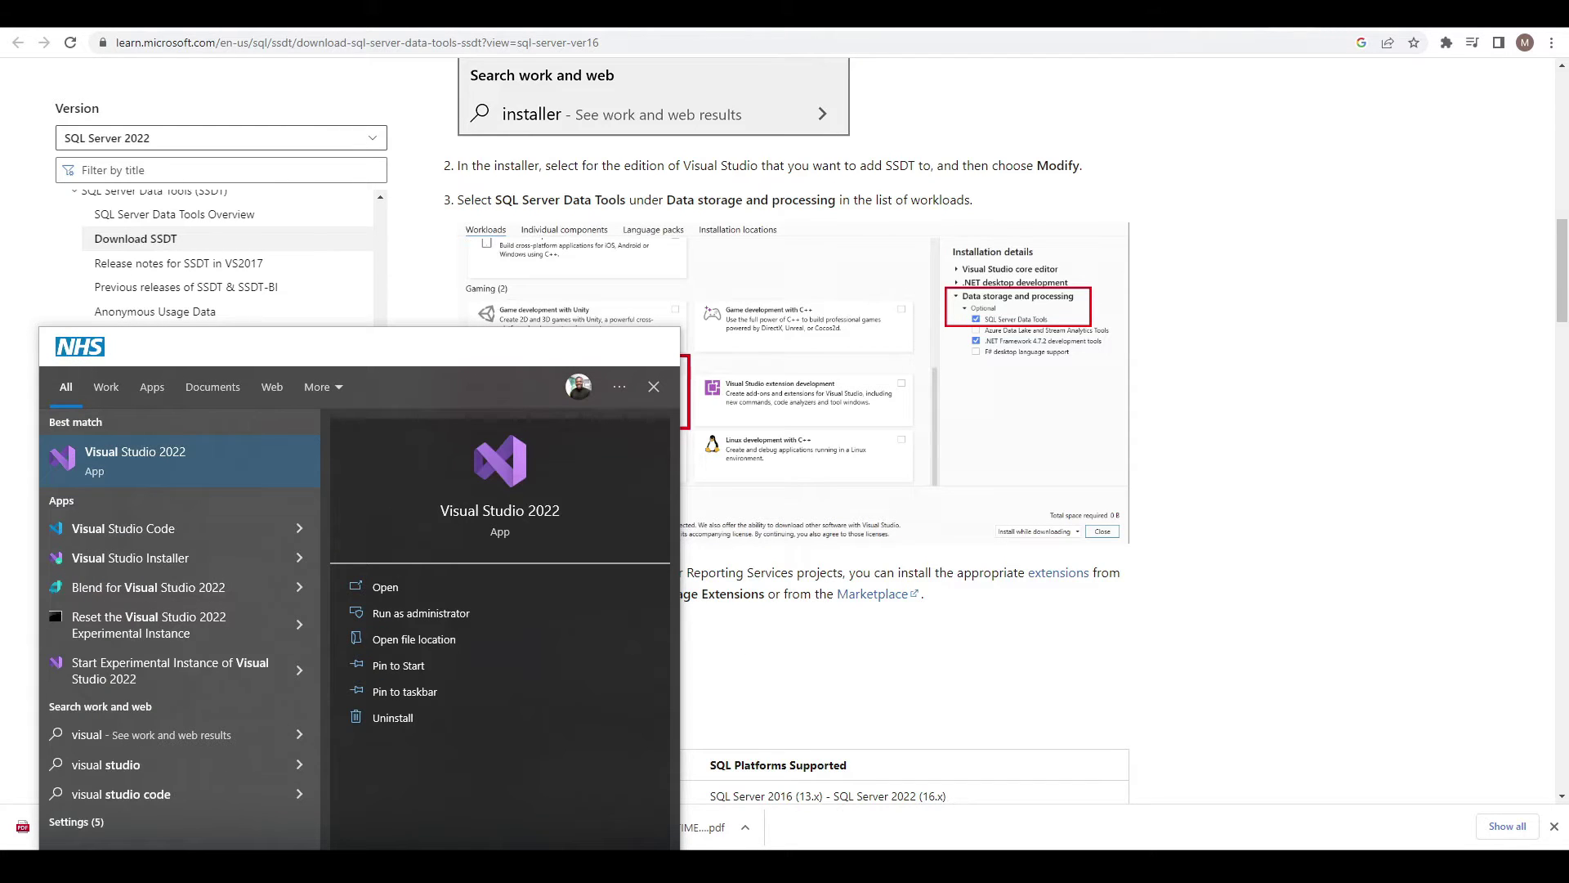
pyautogui.click(161, 467)
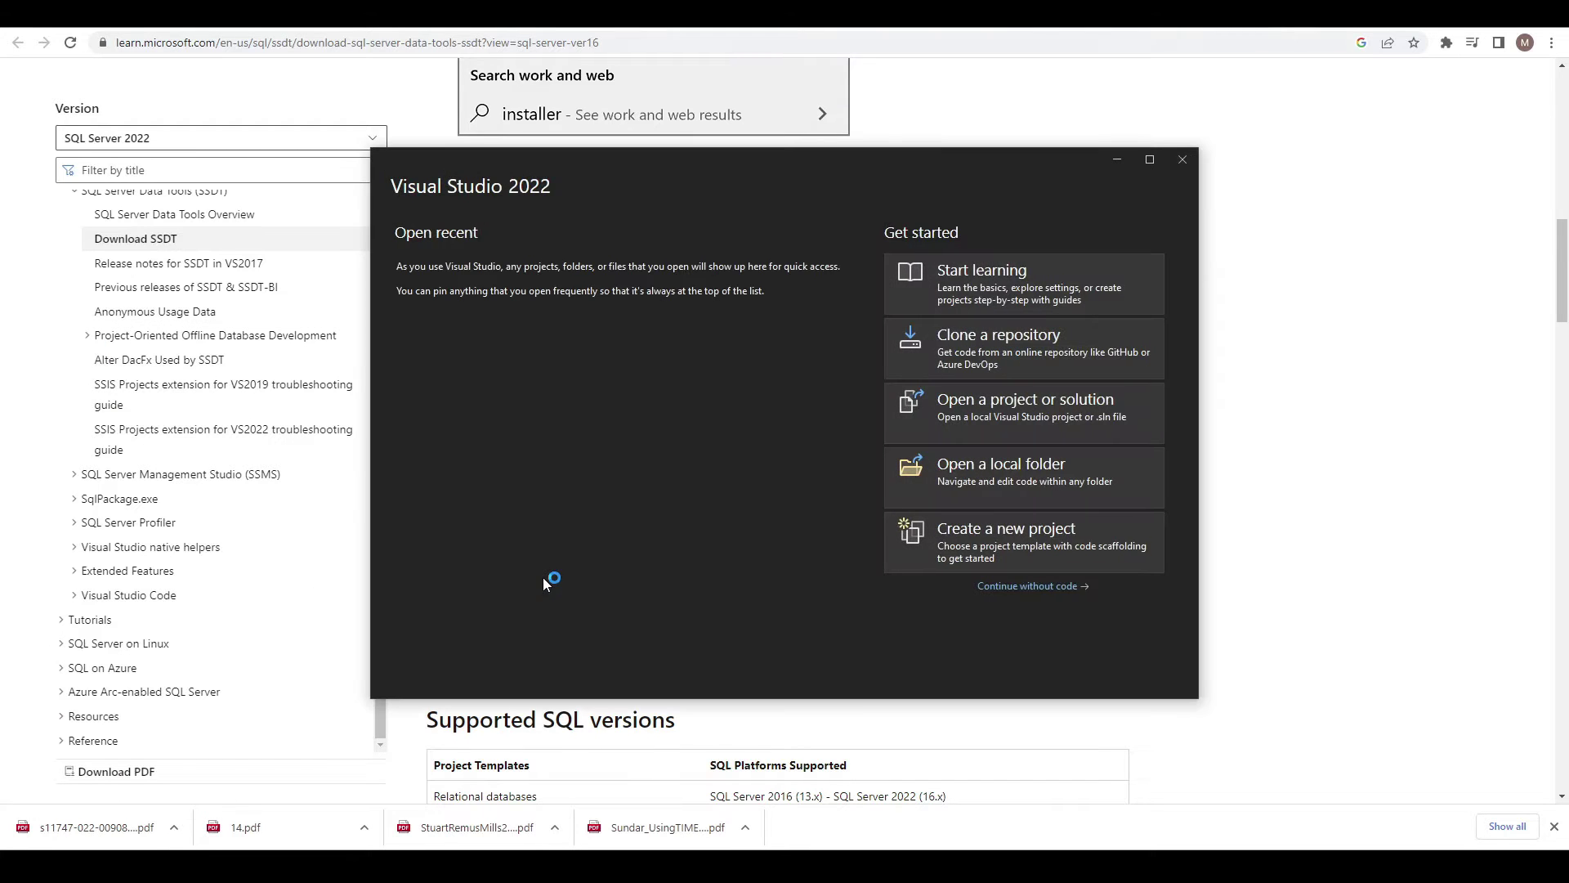
pyautogui.click(1028, 588)
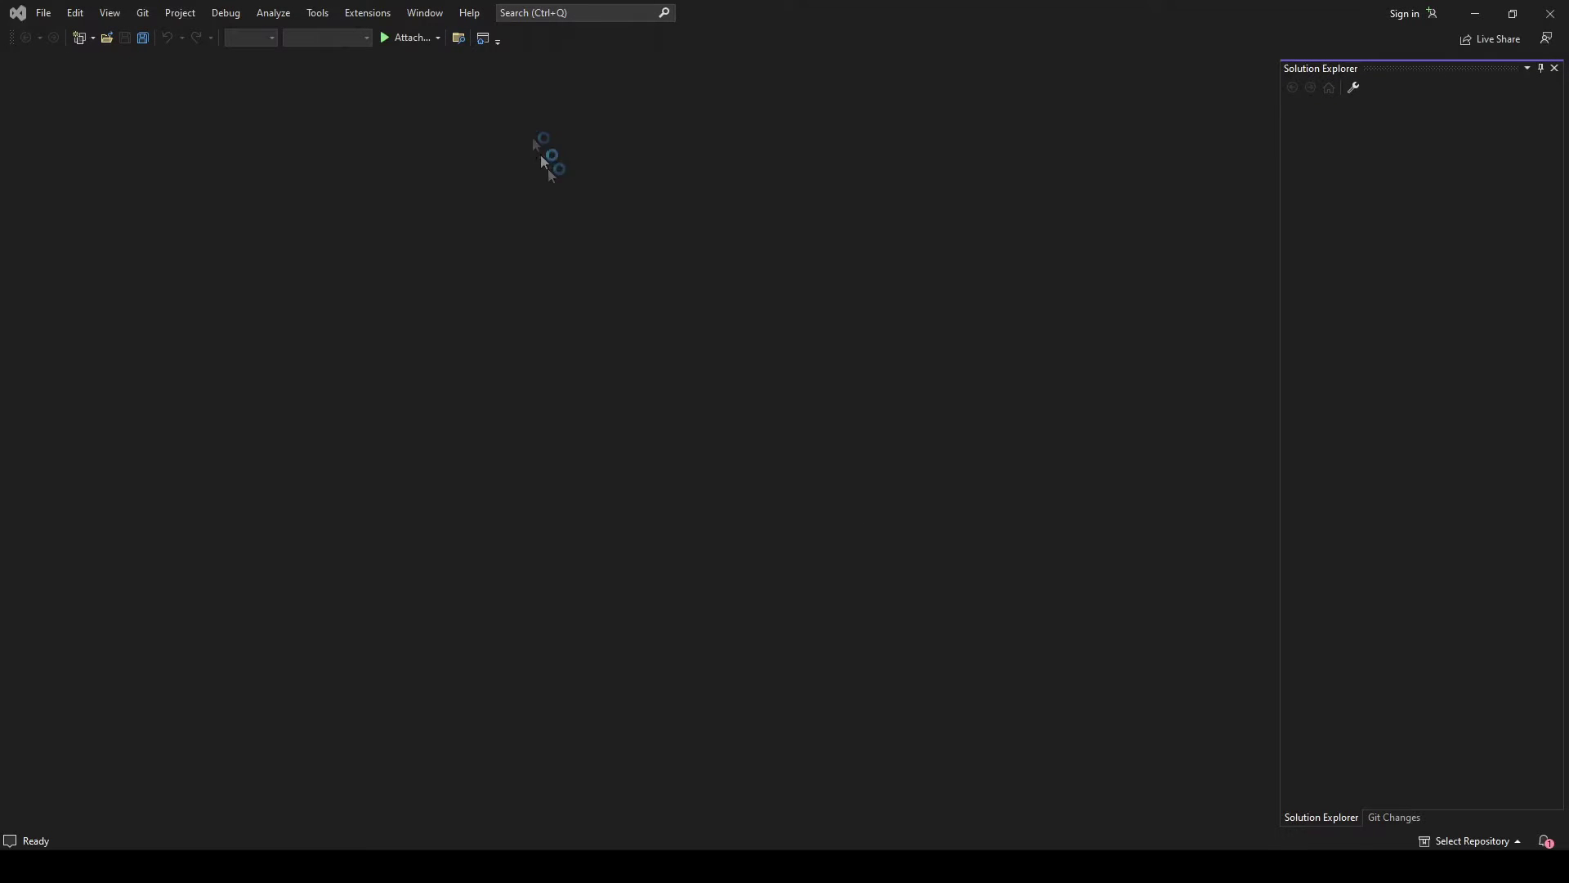
# Search the online extensions in Manage Extensions for "sql server" and download SQL Server Integration Services Projects 2022
pyautogui.click(366, 17)
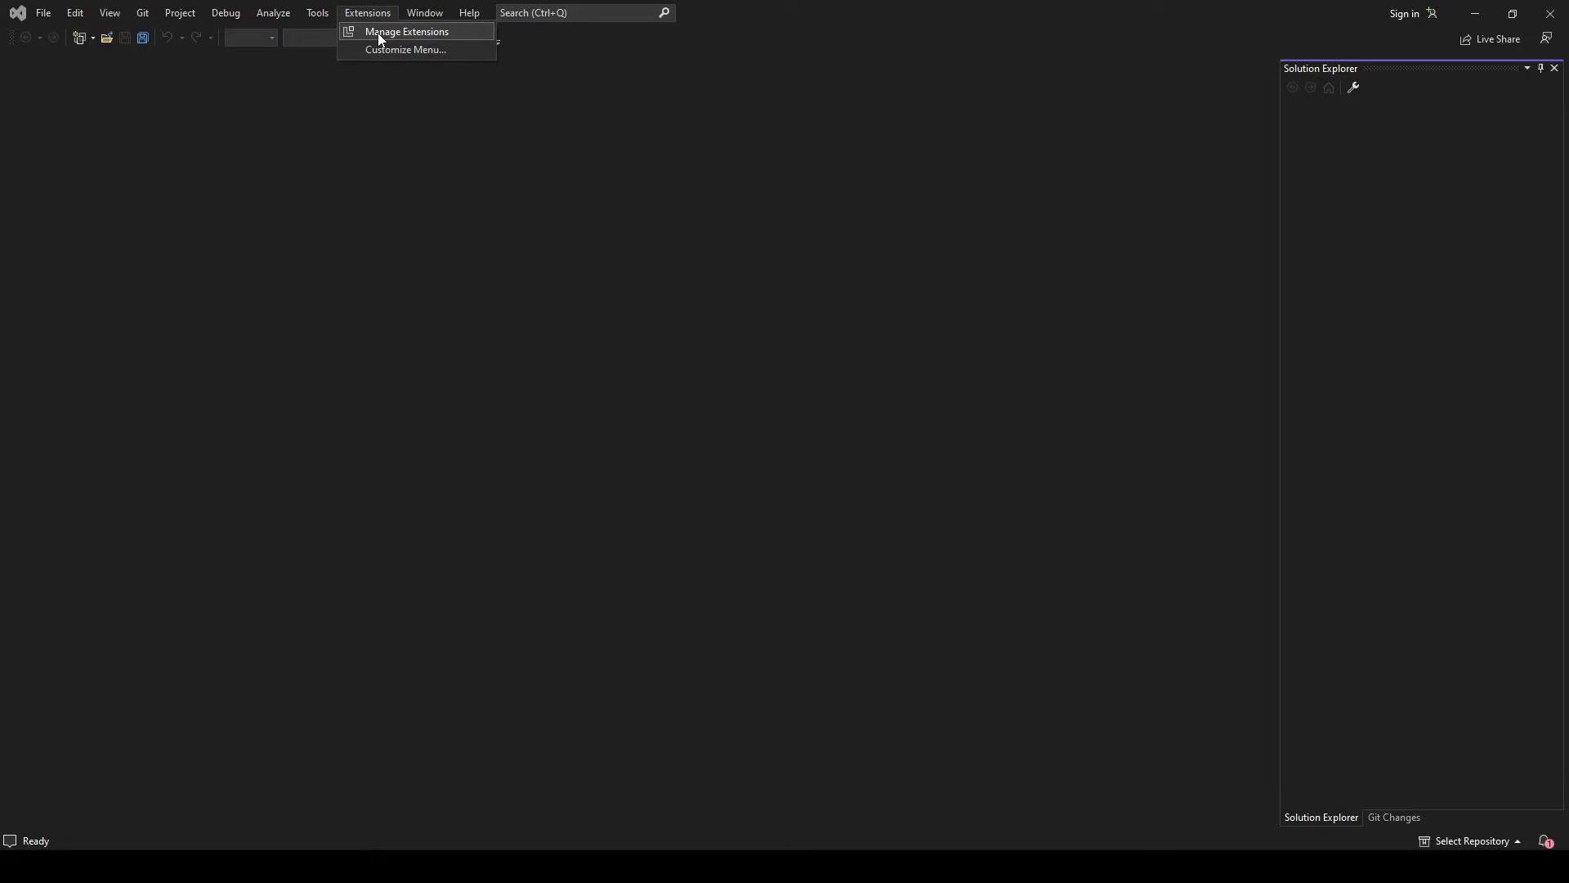
pyautogui.click(400, 32)
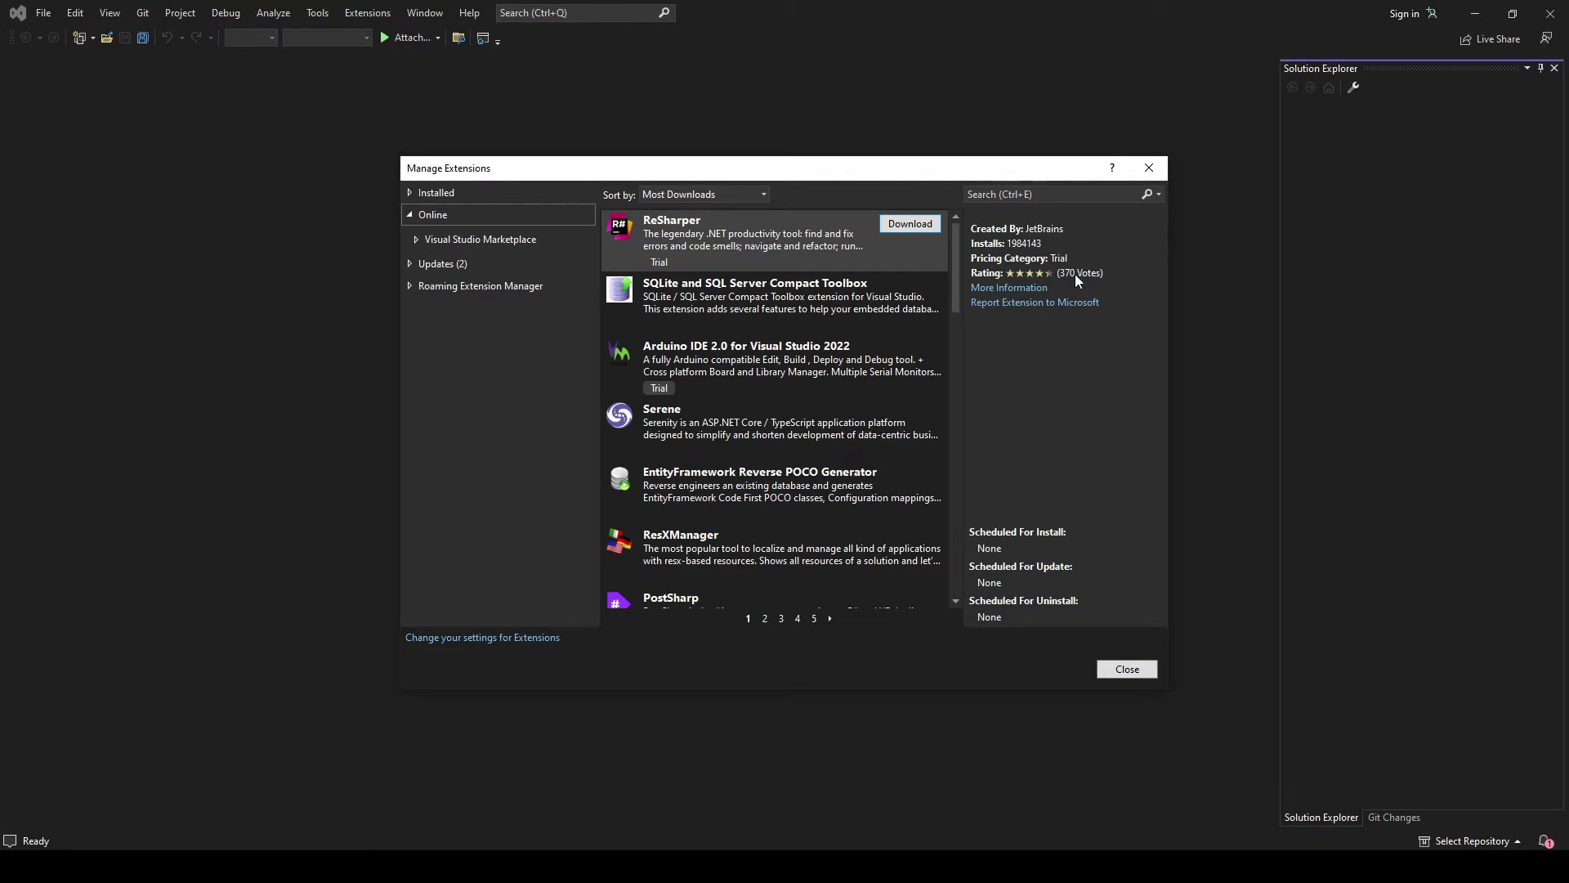
pyautogui.click(1011, 194)
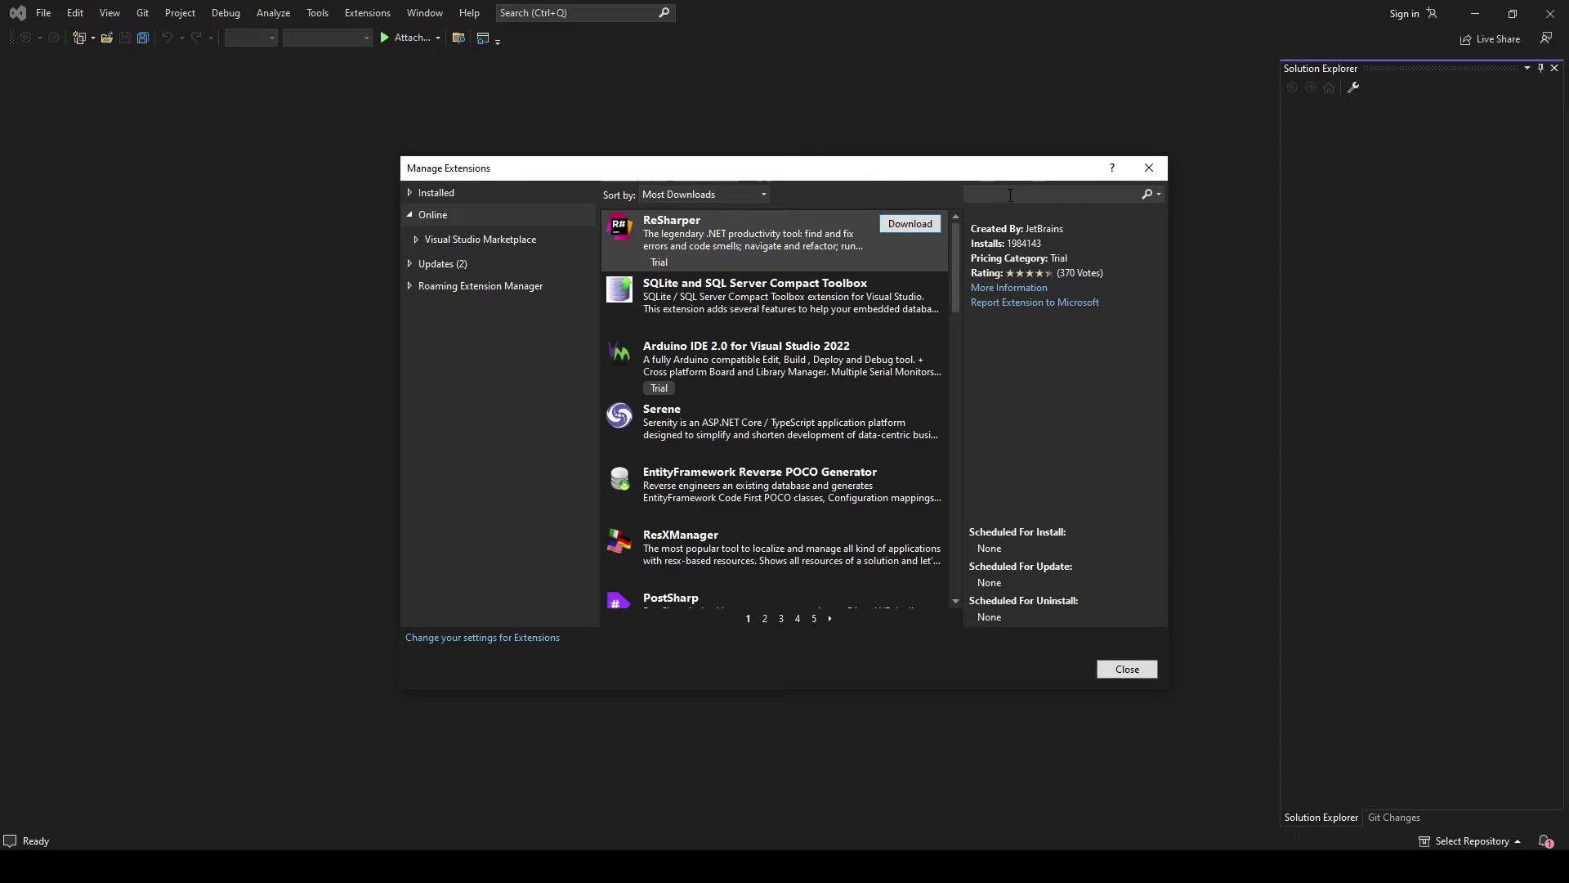
pyautogui.write('sql server')
pyautogui.press('Return')
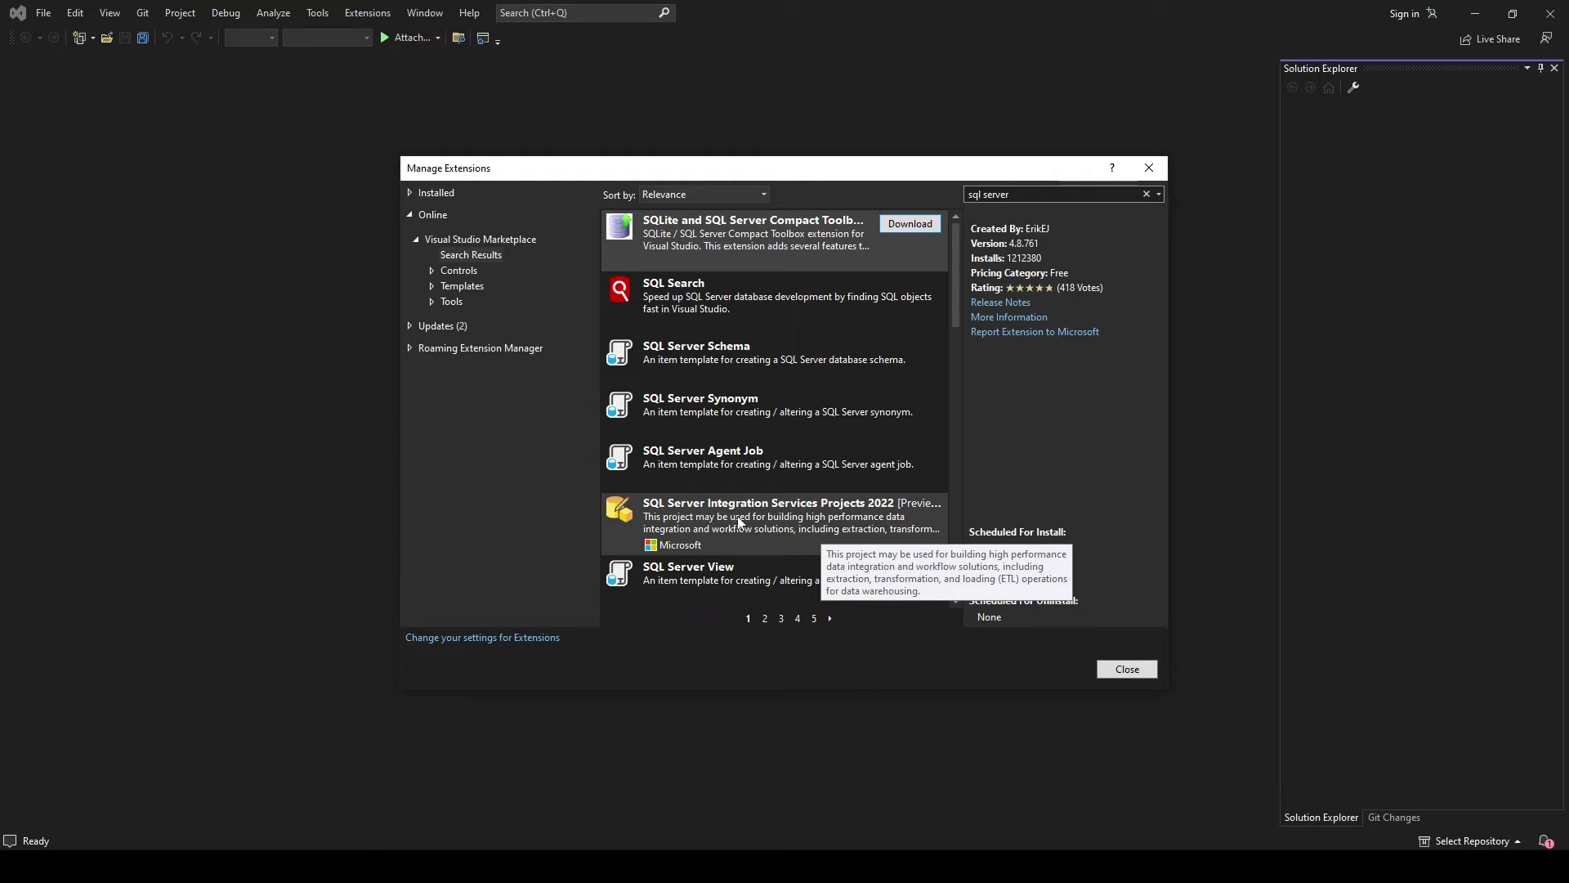
pyautogui.click(889, 518)
pyautogui.click(909, 506)
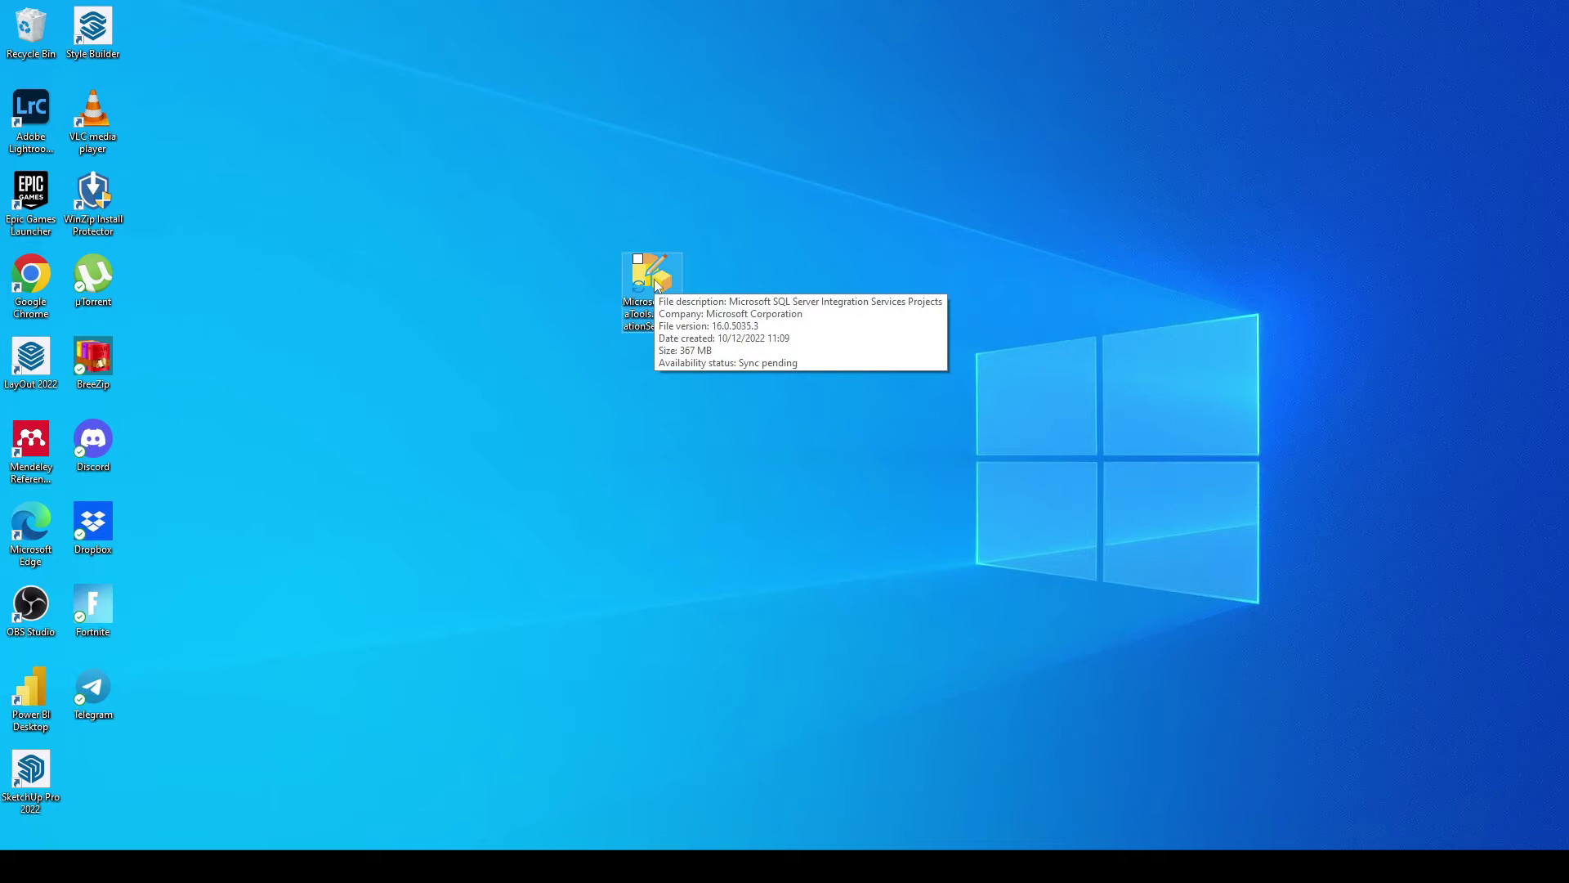
# Run the downloaded SQL Server Integration Services Projects setup from the desktop, and close Visual Studio and Visual Studio Installer
pyautogui.doubleClick(654, 278)
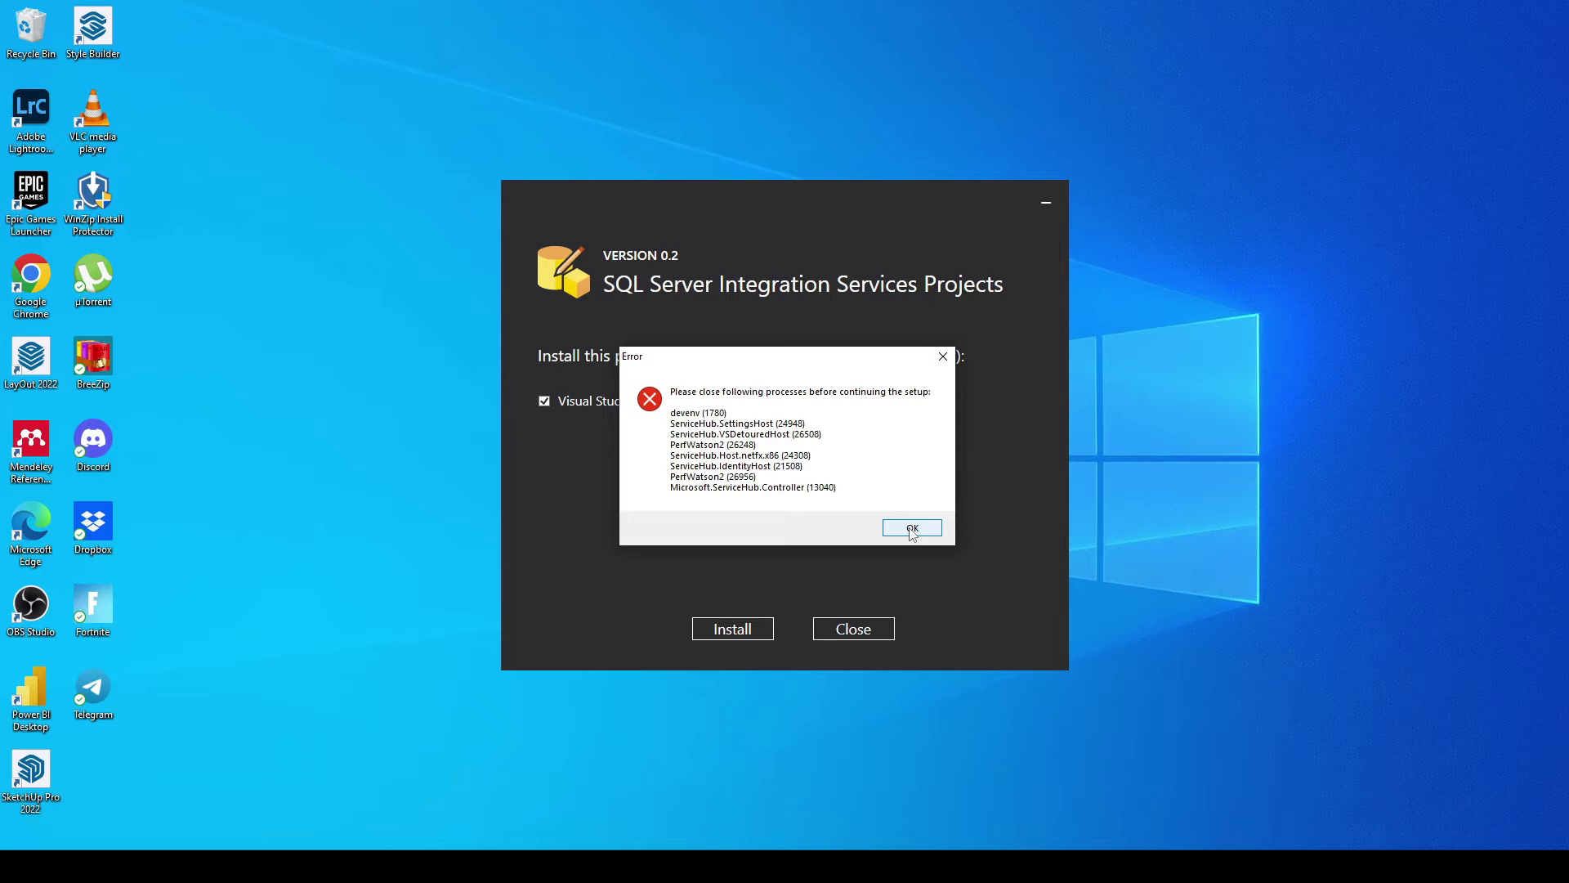
pyautogui.click(912, 529)
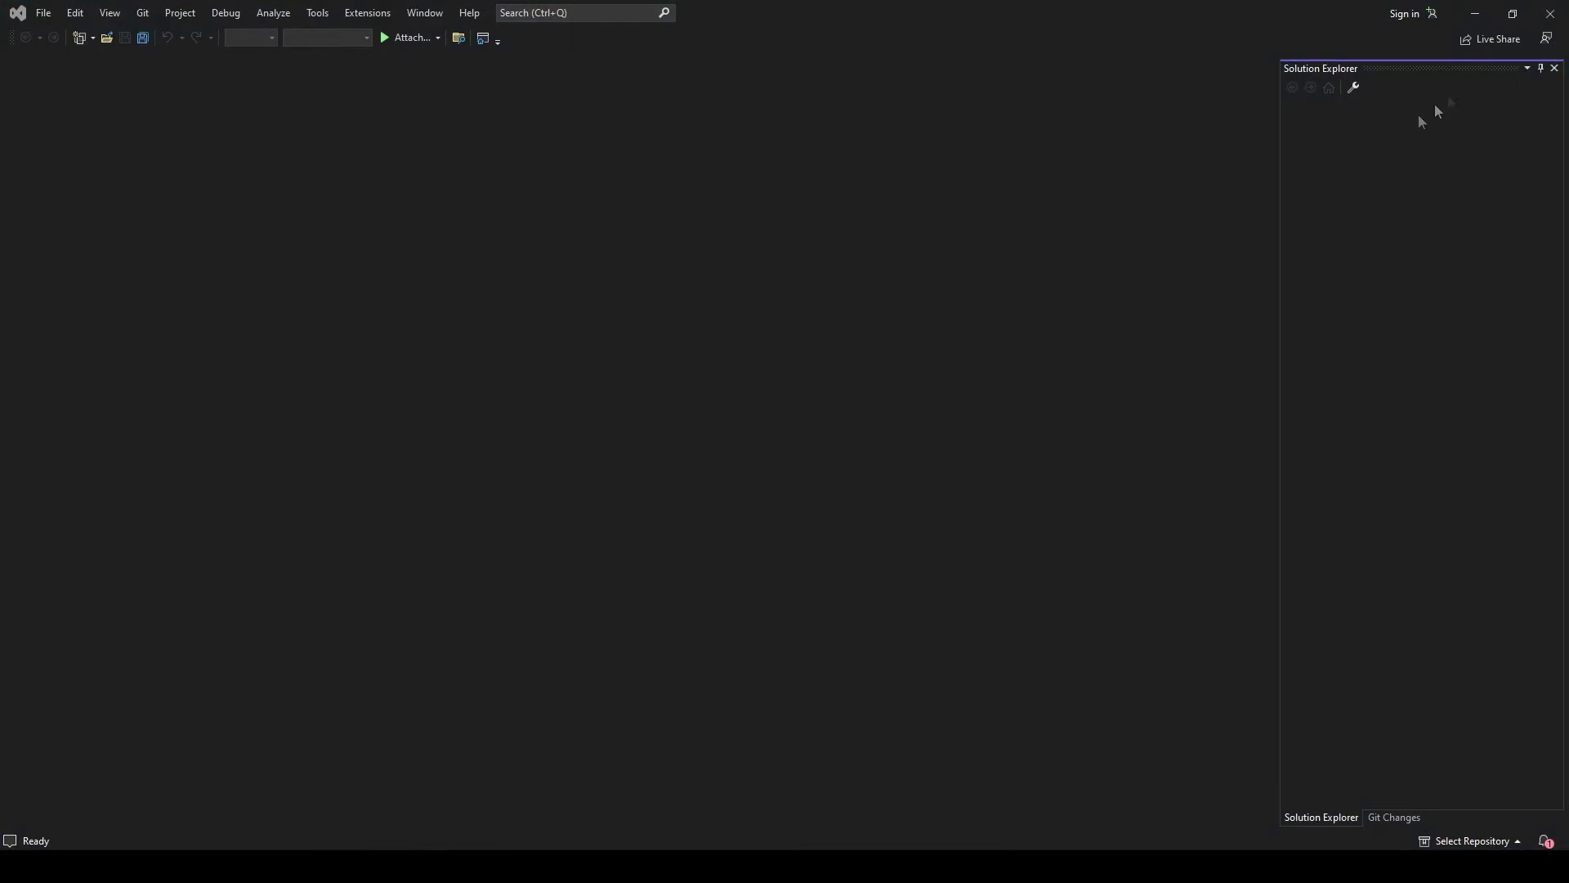
pyautogui.click(1550, 13)
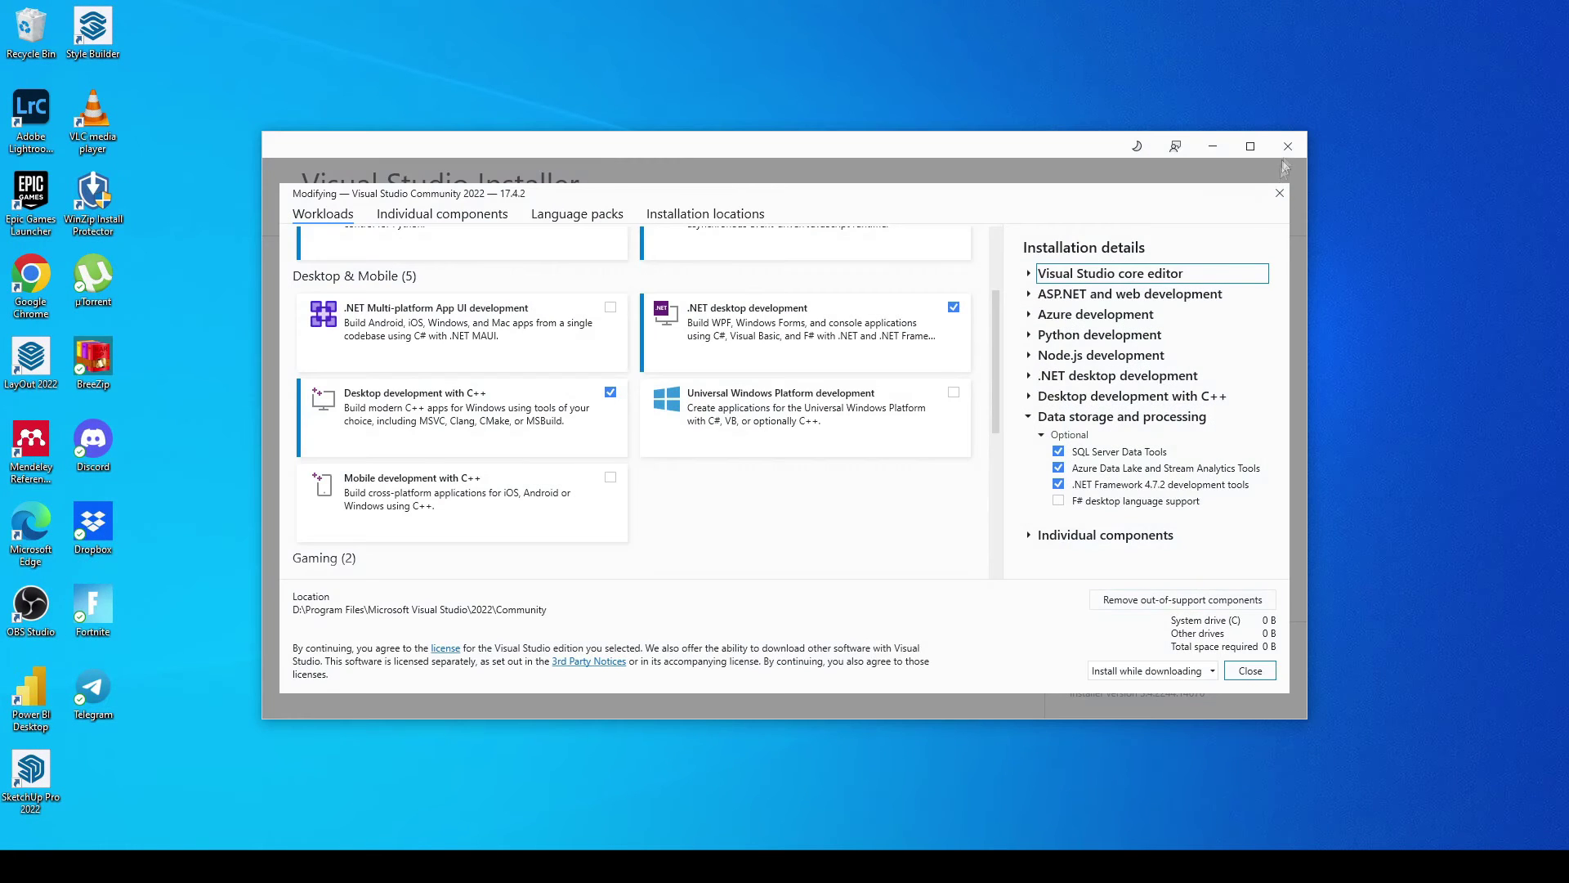
pyautogui.click(1287, 149)
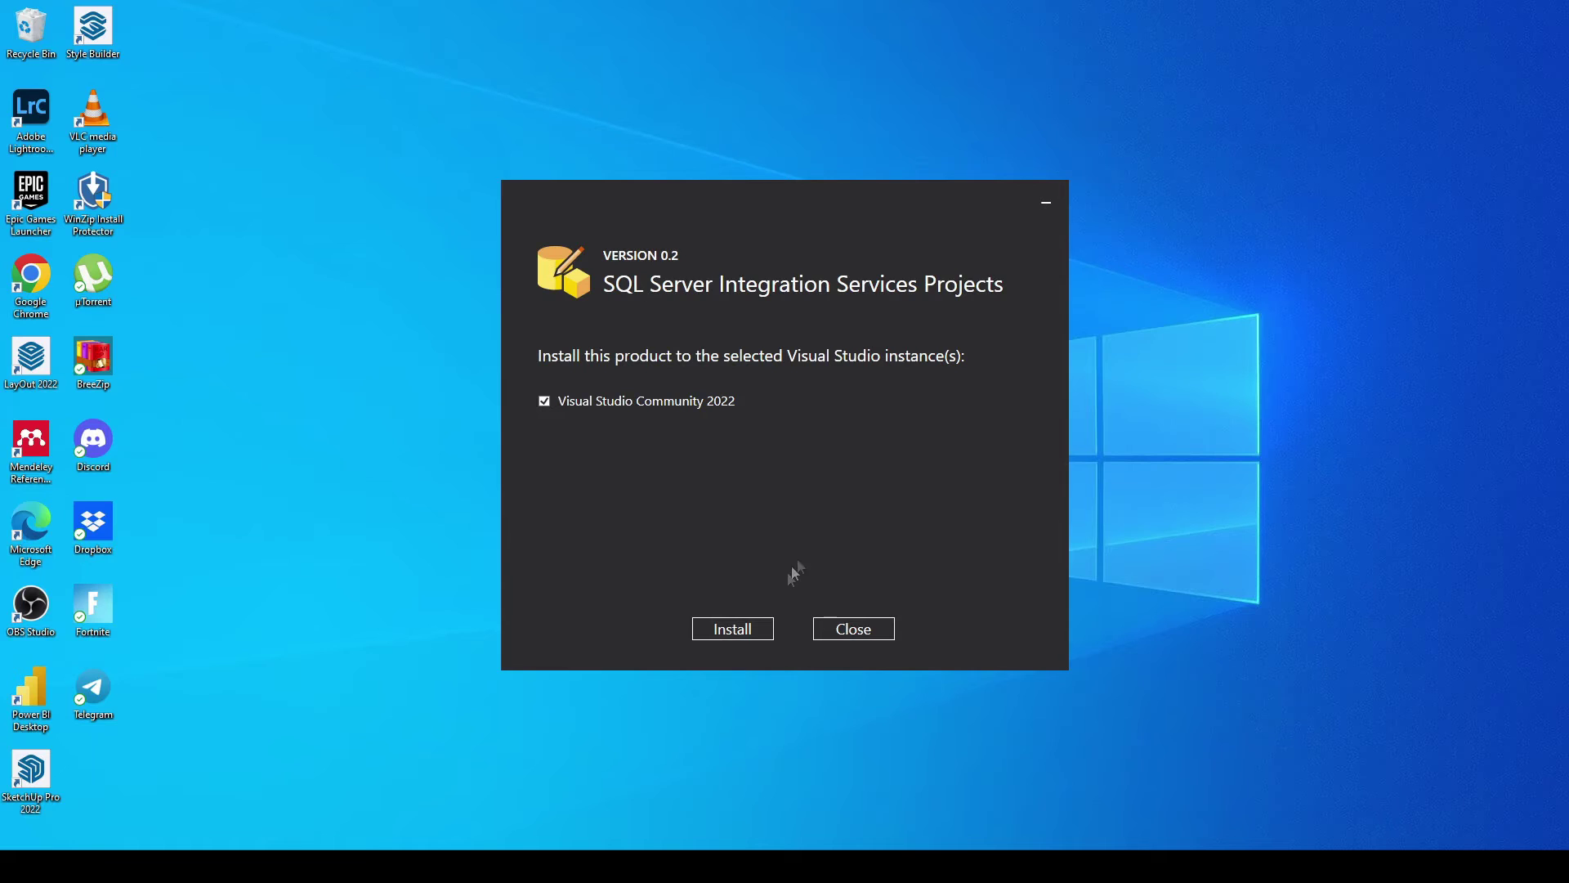
# Retry the Integration Services Projects installation and end the PerfWatson2.exe process in Task Manager
pyautogui.click(735, 633)
pyautogui.click(912, 496)
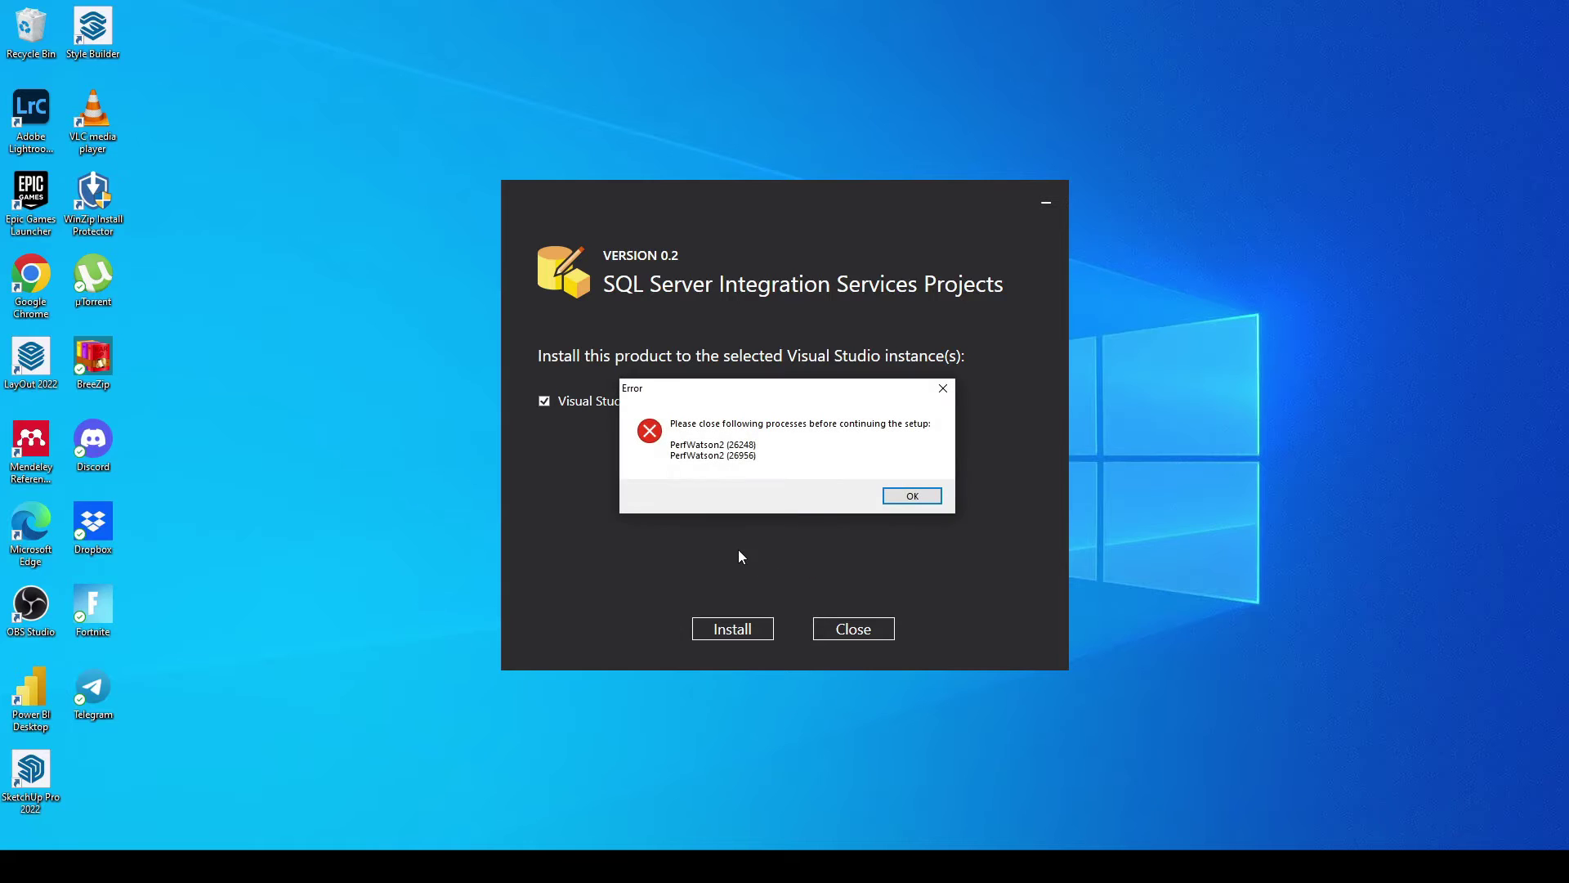
pyautogui.hotkey('ctrl', 'shift', 'Escape')
pyautogui.scroll(-10, 1205, 352)
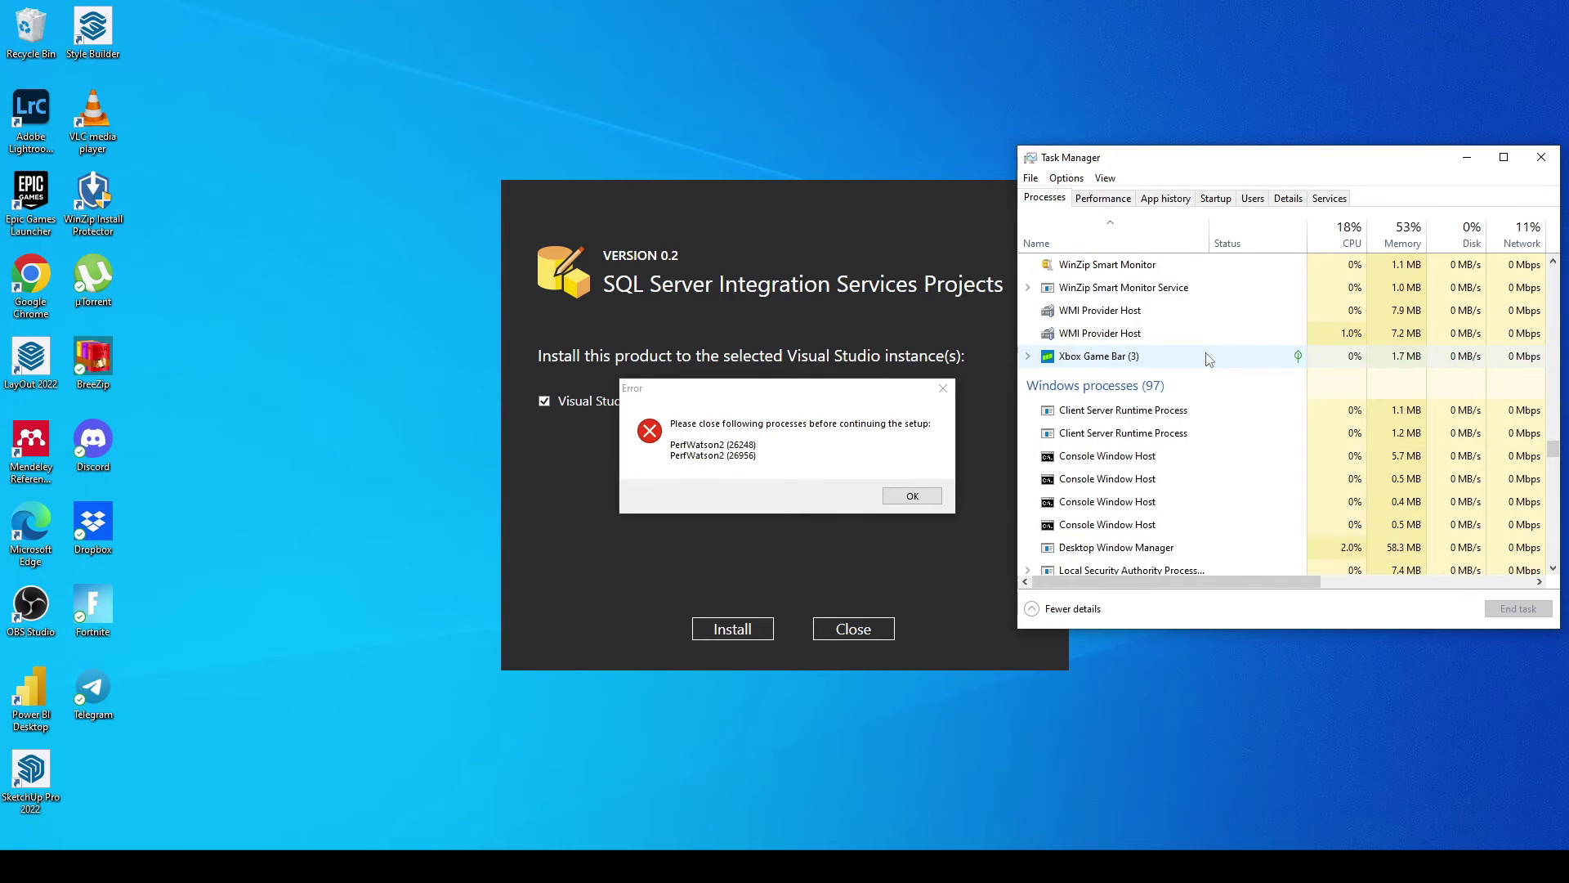
pyautogui.scroll(-8, 1207, 359)
pyautogui.scroll(-4, 1207, 359)
pyautogui.scroll(-4, 1207, 359)
pyautogui.write('perf')
pyautogui.click(1143, 365)
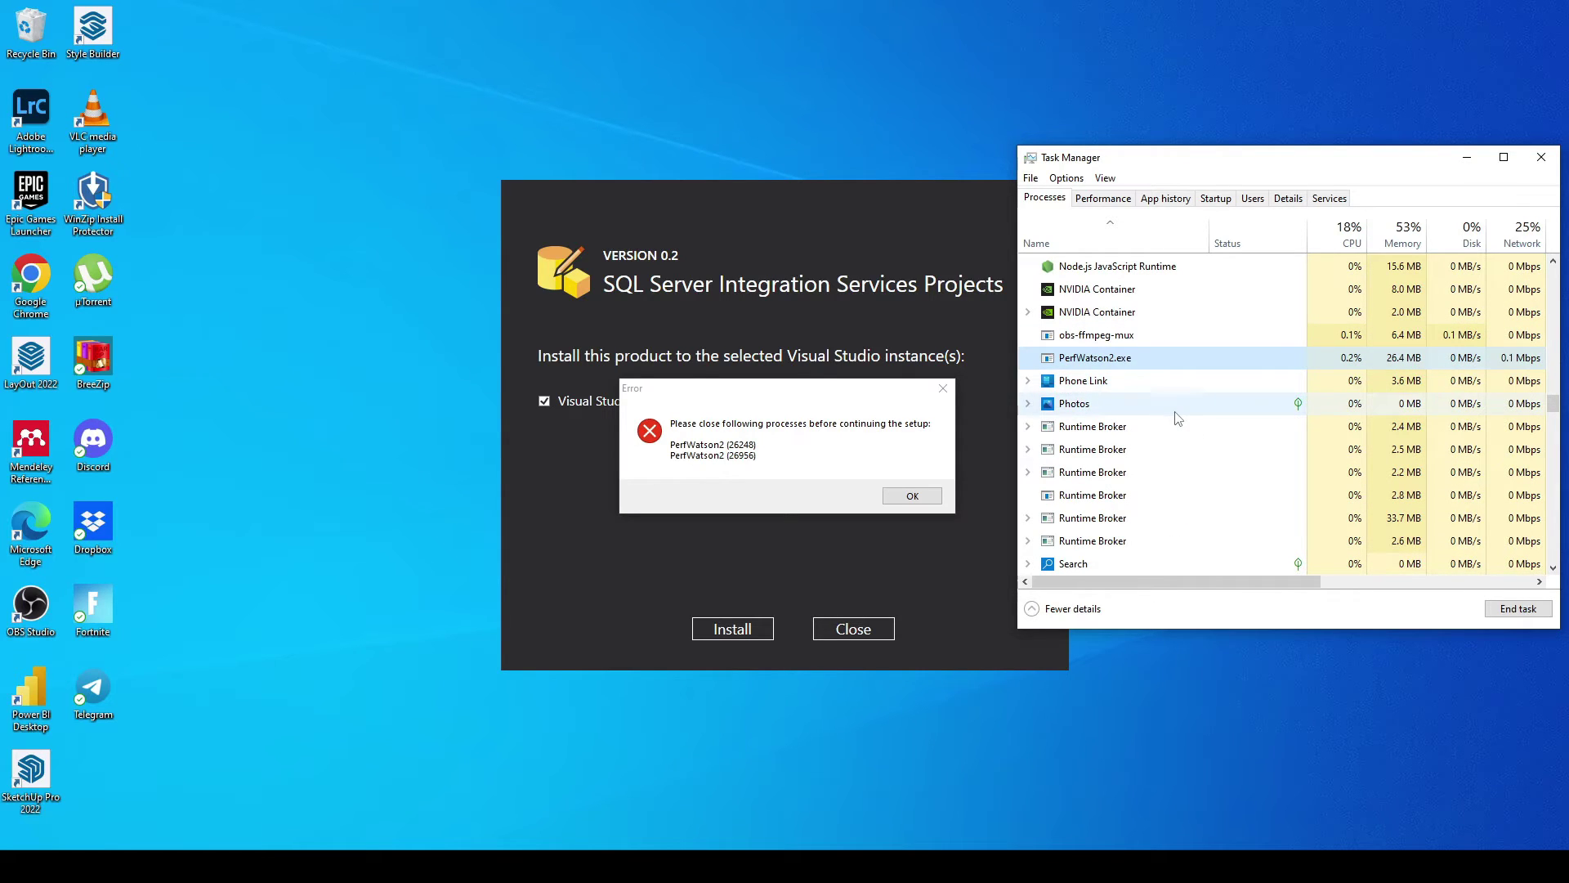
pyautogui.click(1503, 609)
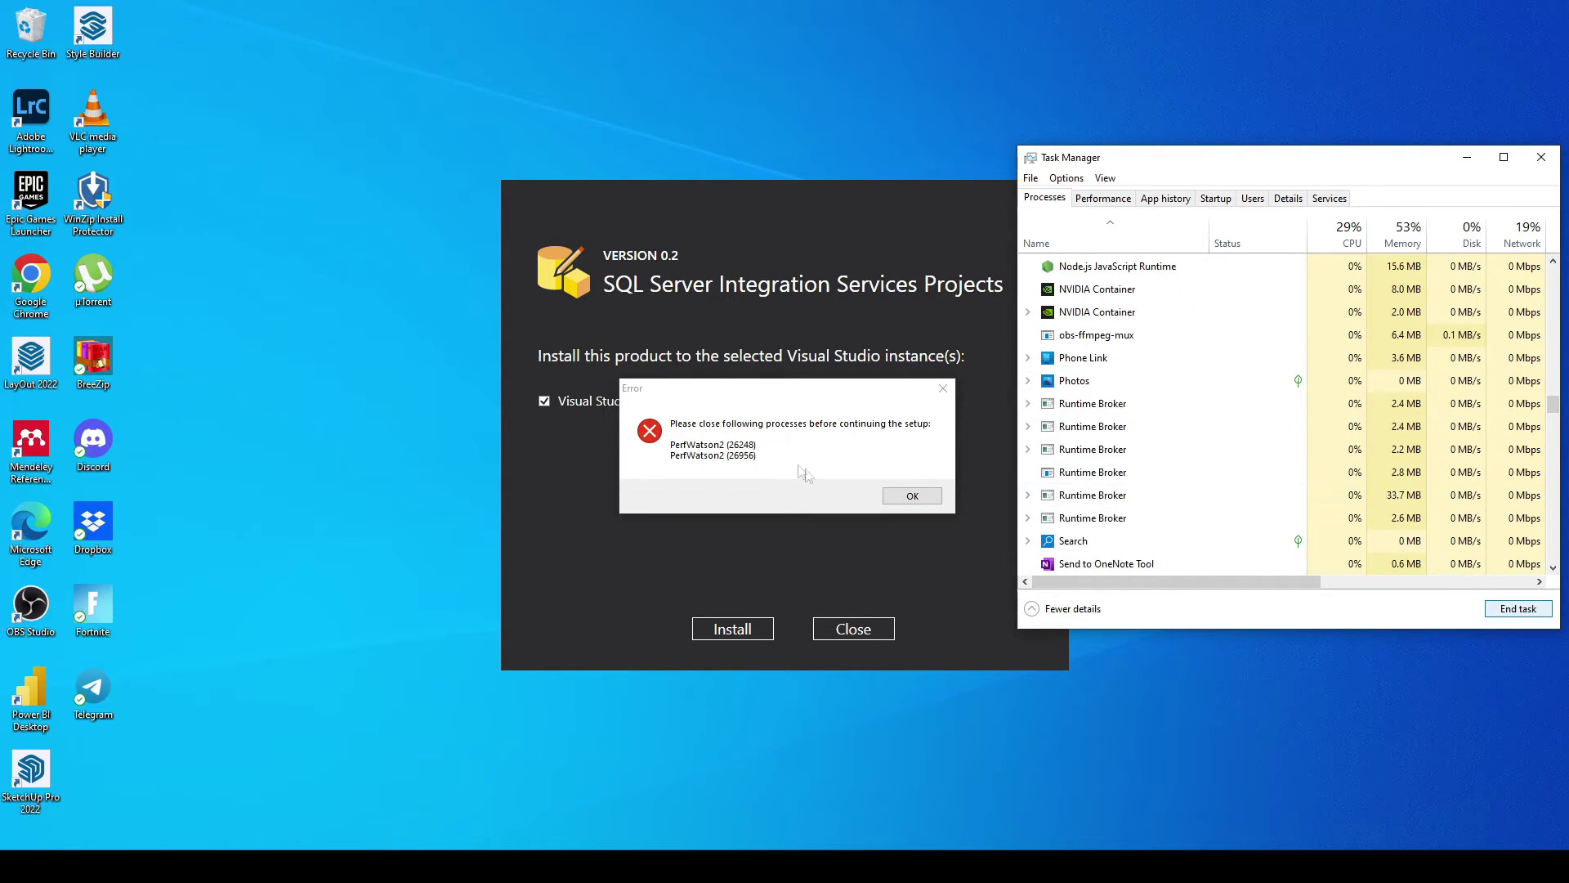
# Install SQL Server Integration Services Projects 2022 to Visual Studio Community 2022 and close the completed setup
pyautogui.click(930, 495)
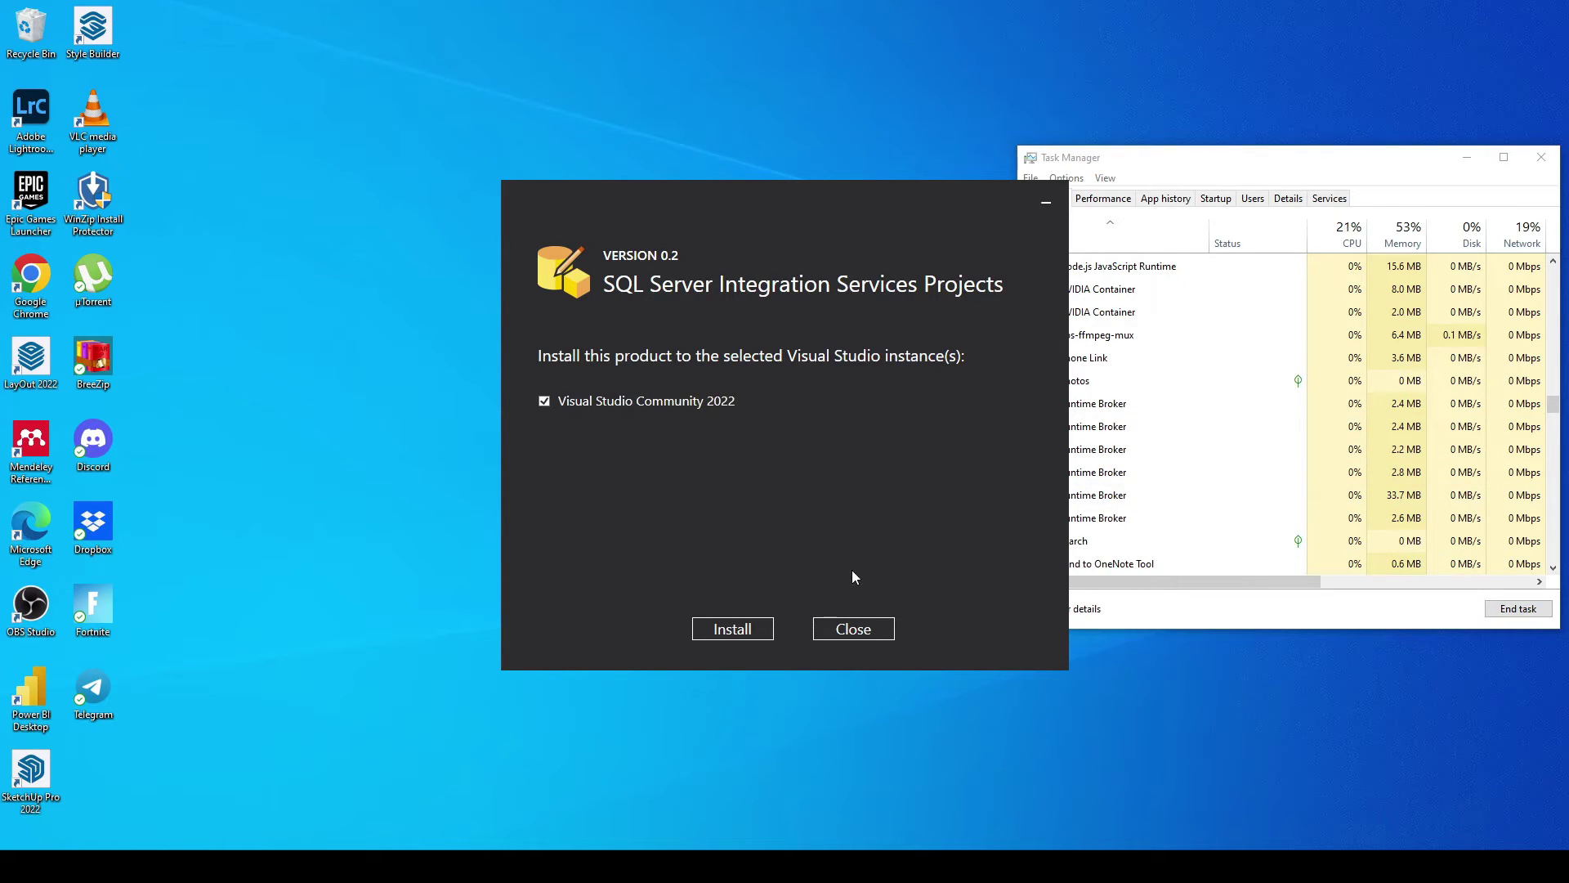
pyautogui.press('Return')
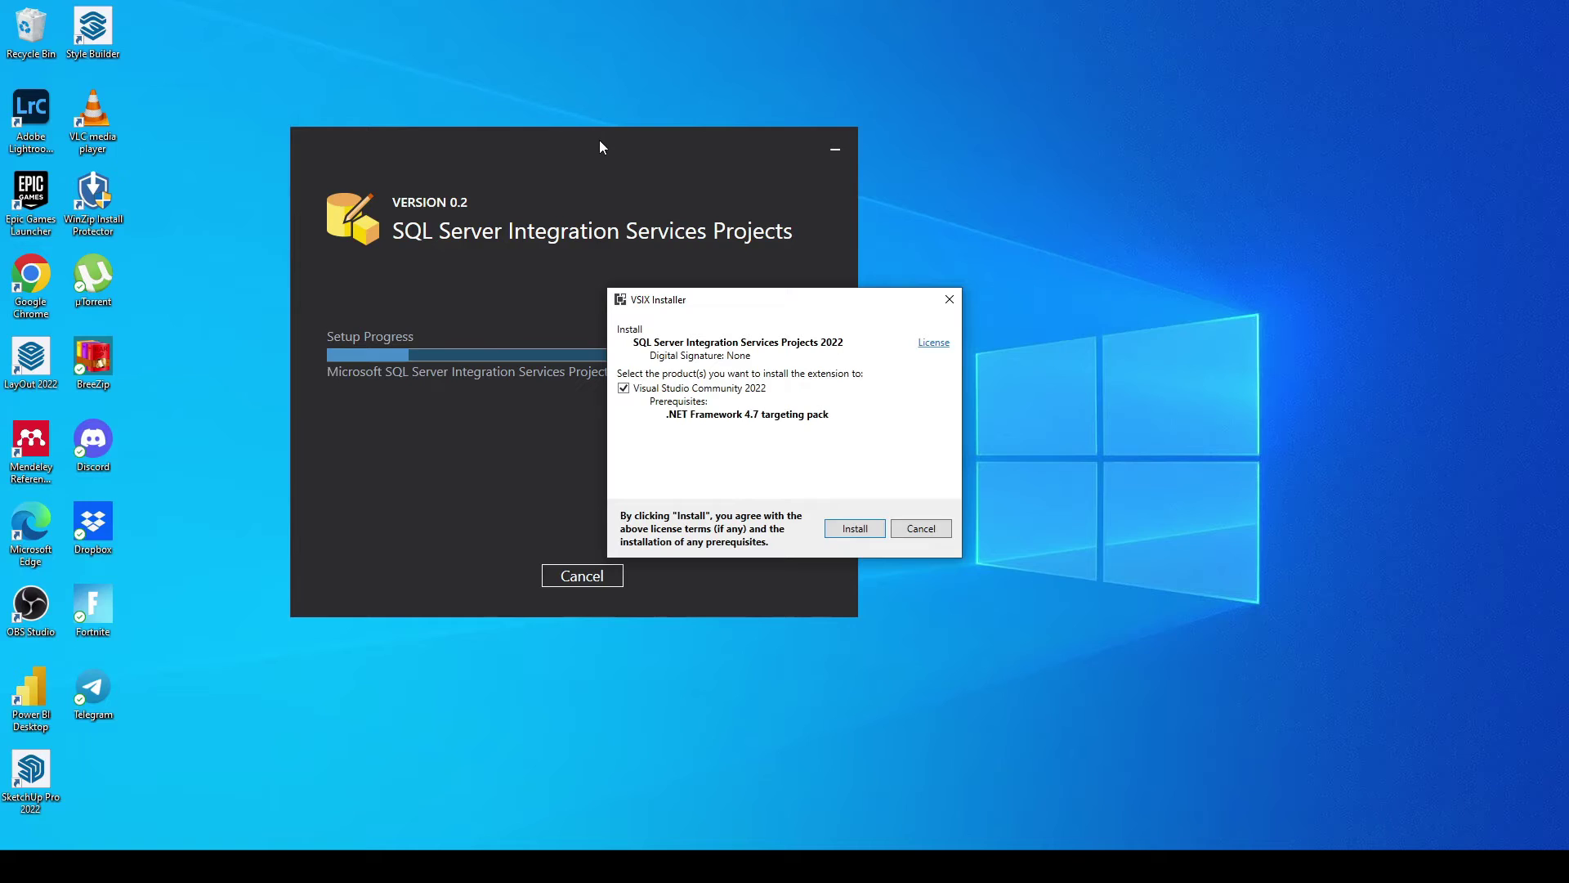
pyautogui.click(850, 536)
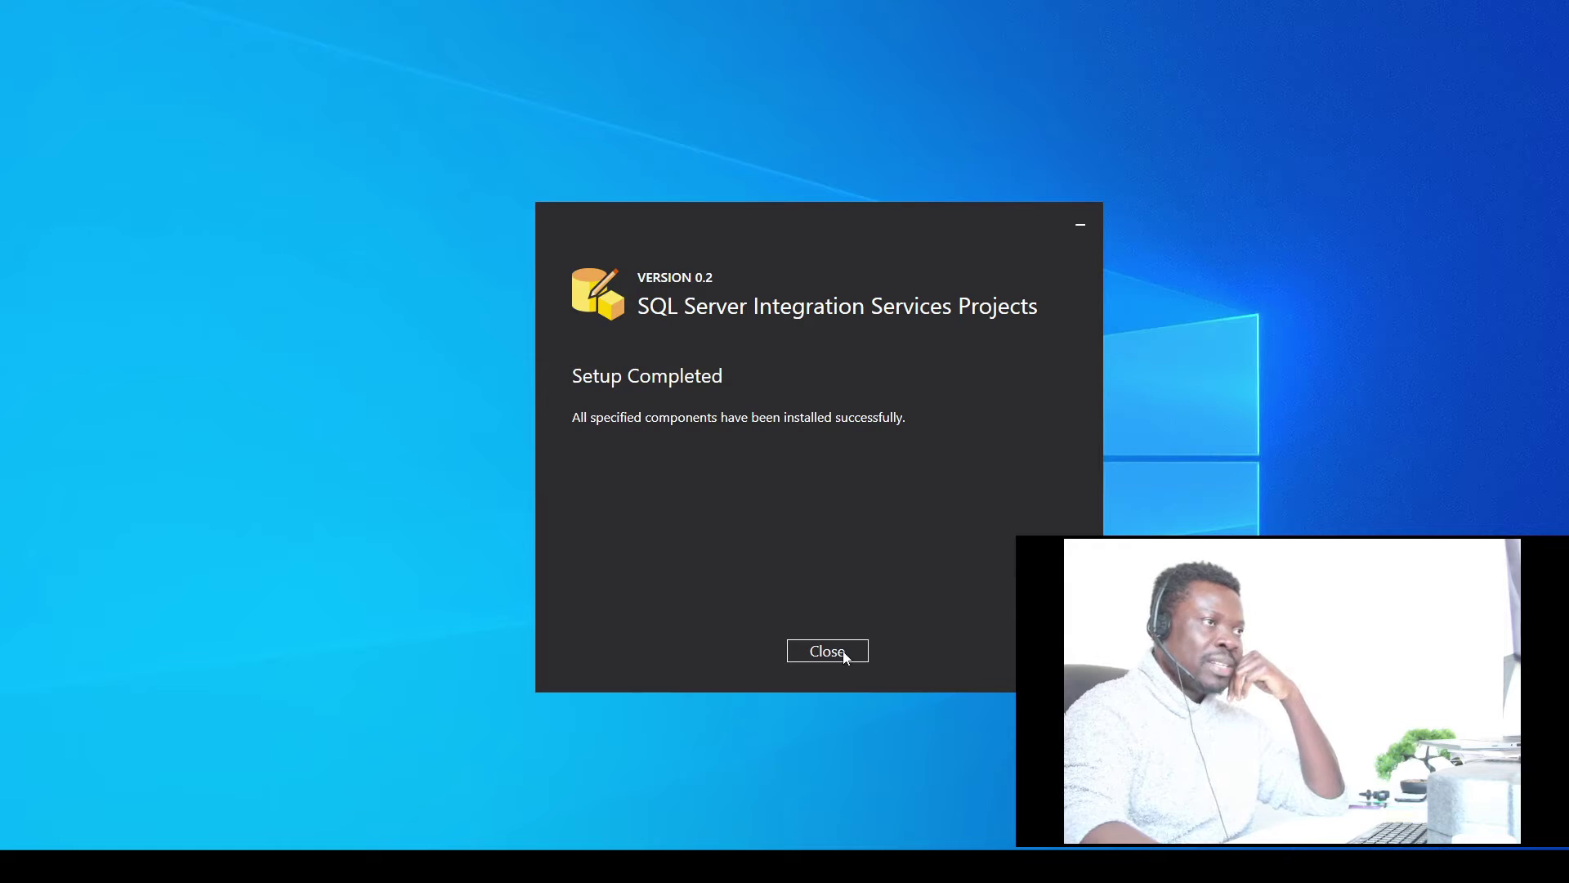
pyautogui.click(845, 654)
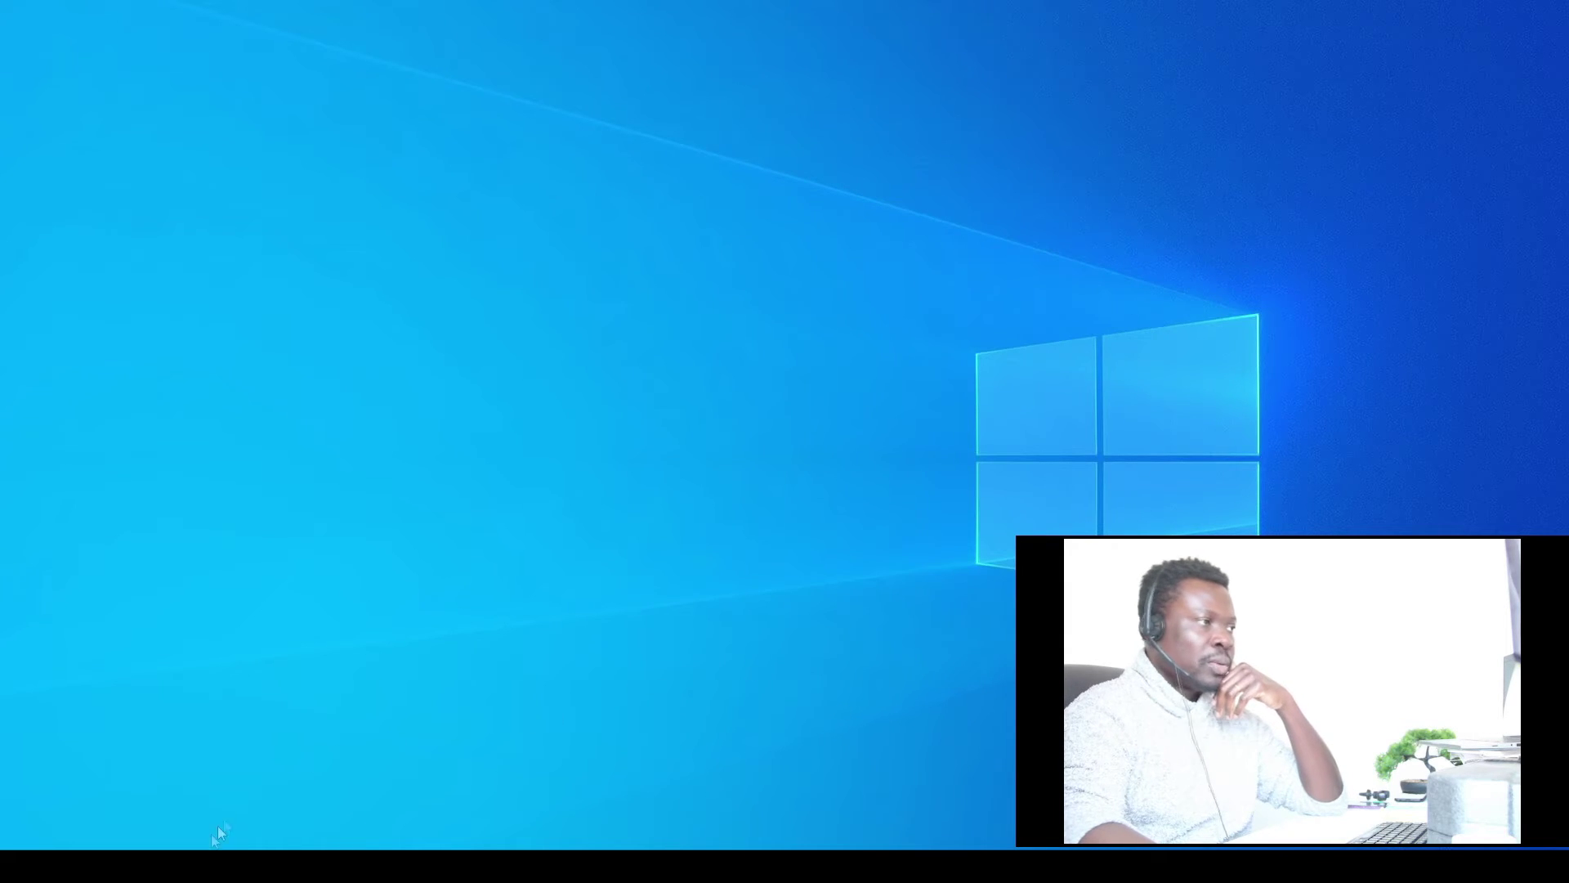
# Start Visual Studio 2022 and search the online extensions in Manage Extensions for "sql server" to check the Integration Services Projects extension
pyautogui.click(204, 866)
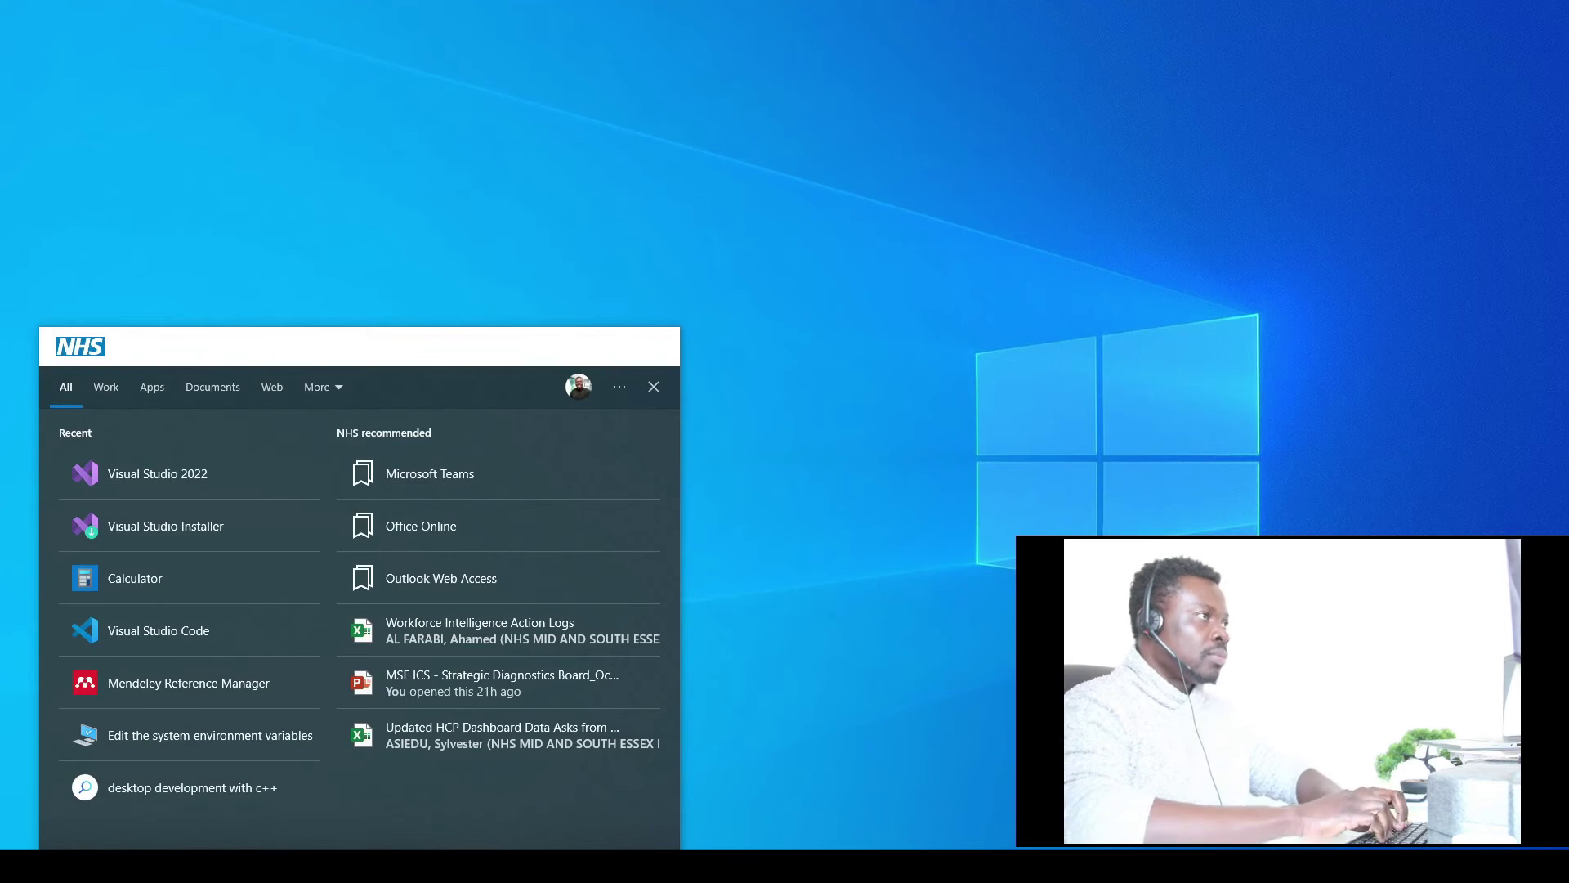
pyautogui.click(180, 475)
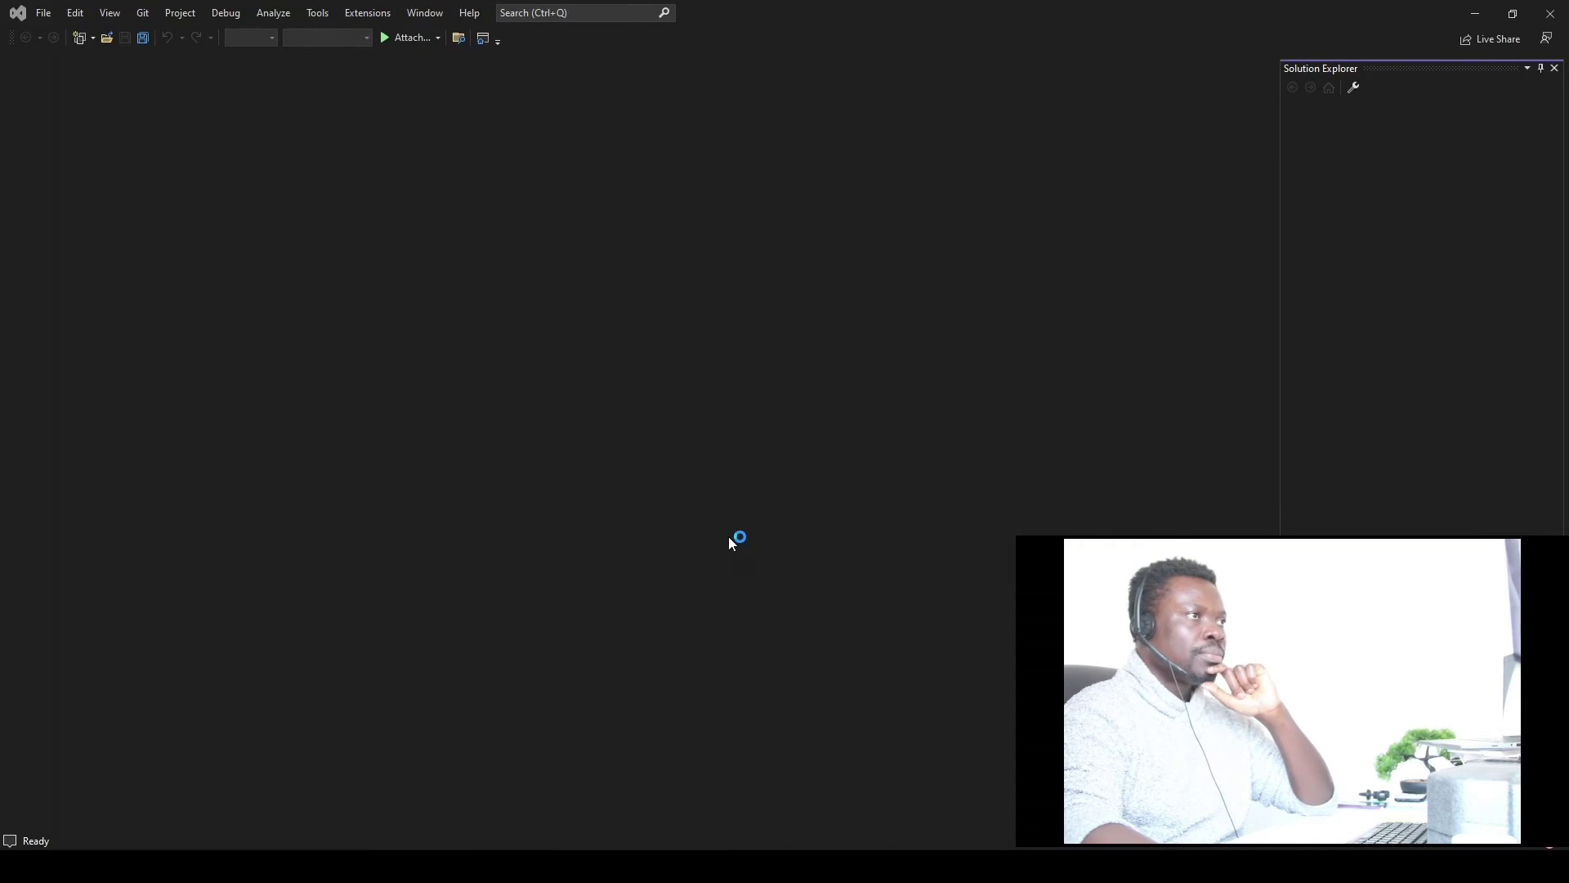
pyautogui.click(371, 17)
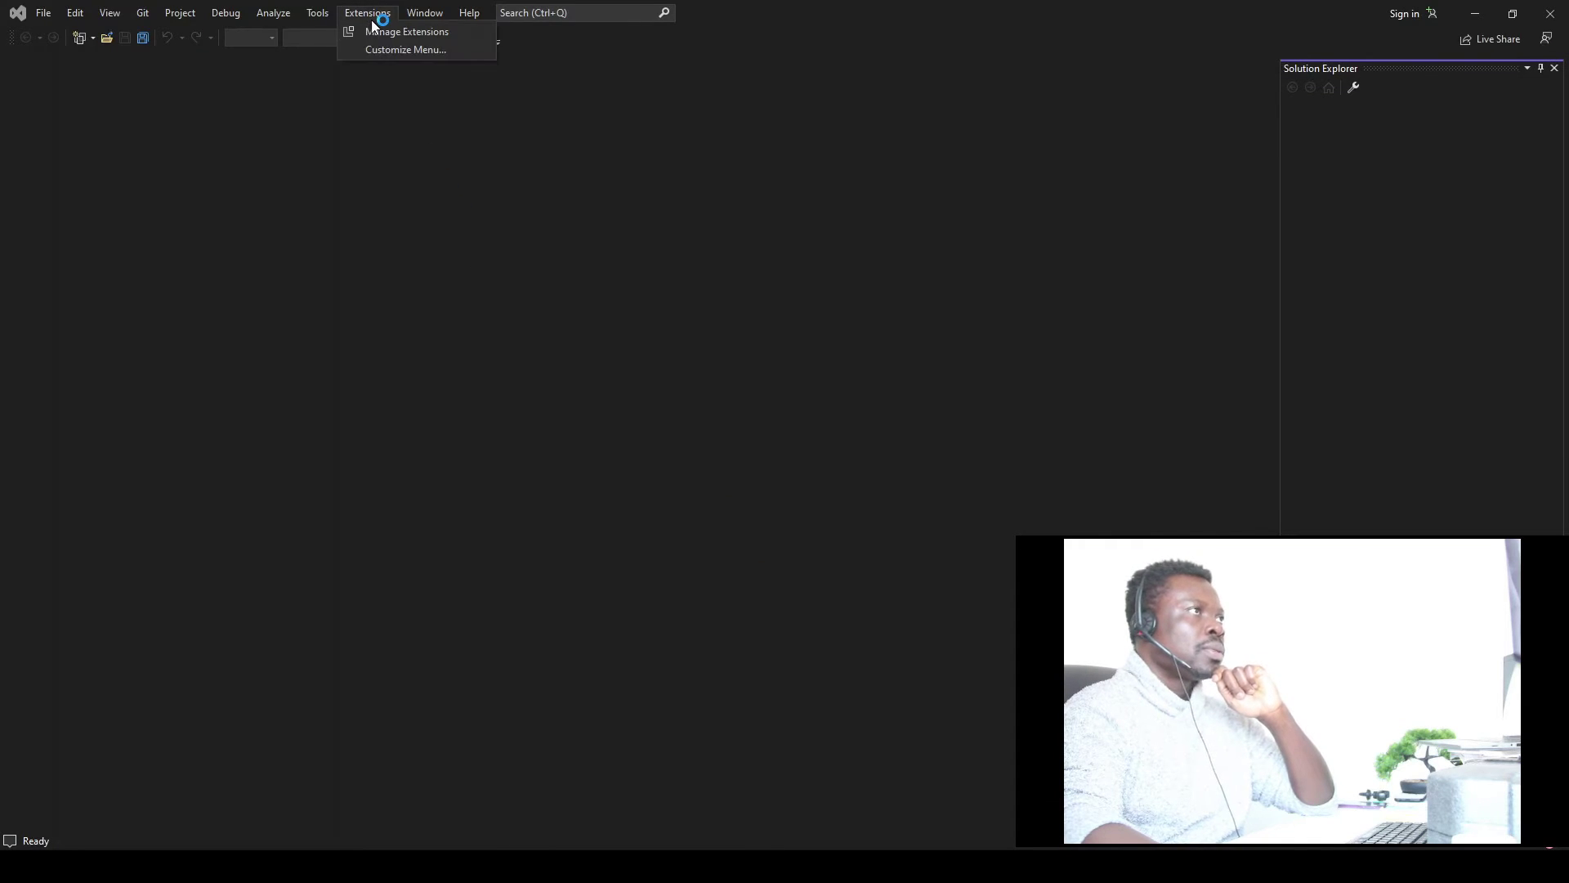
pyautogui.click(377, 32)
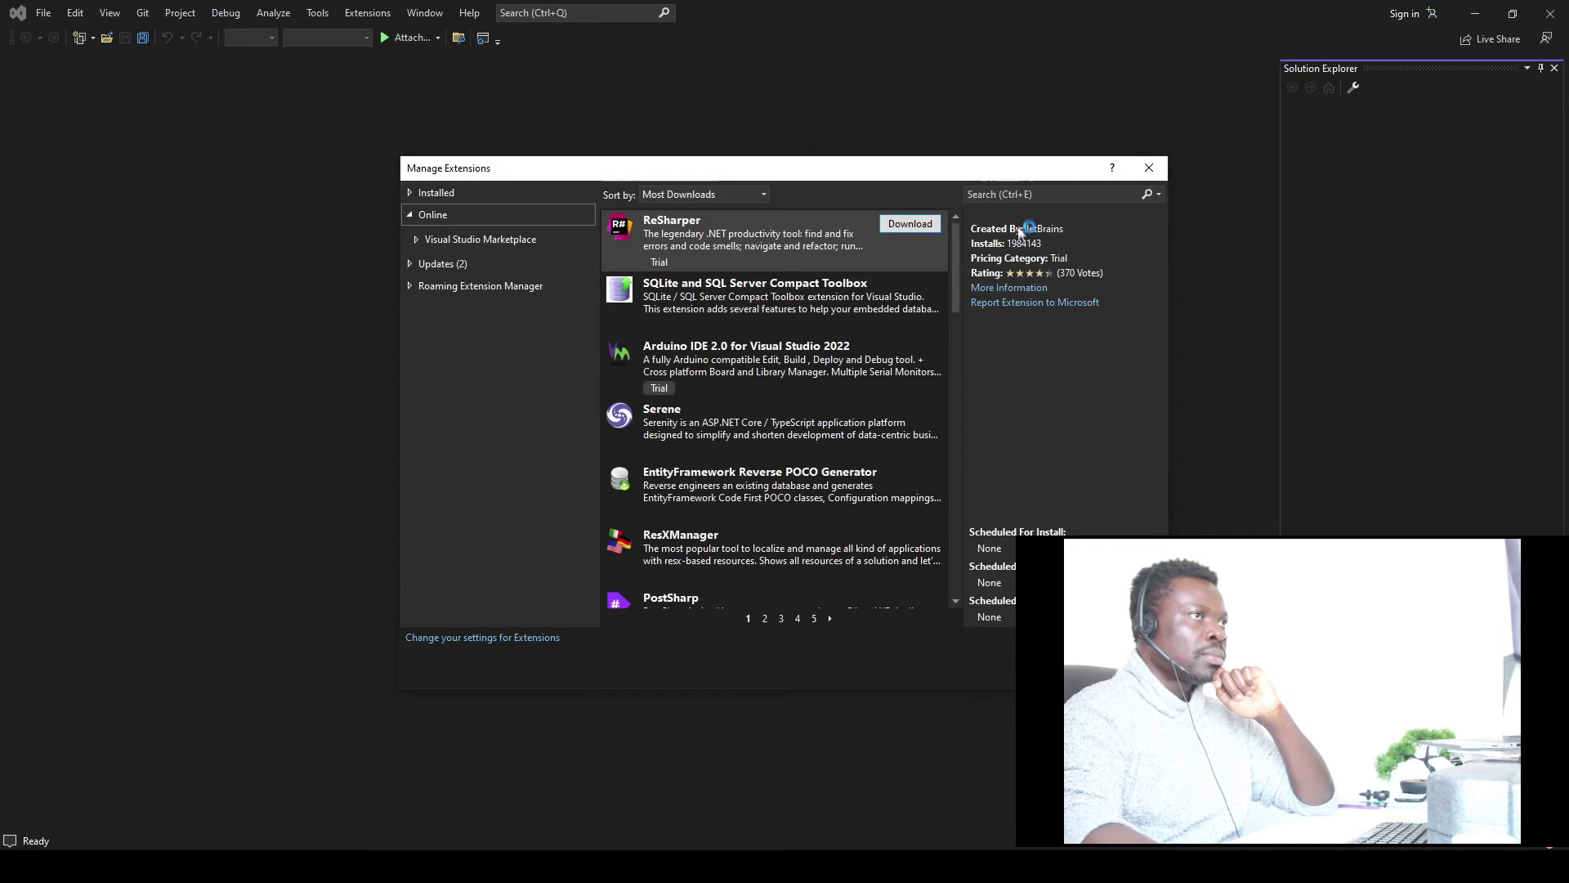
pyautogui.click(1022, 197)
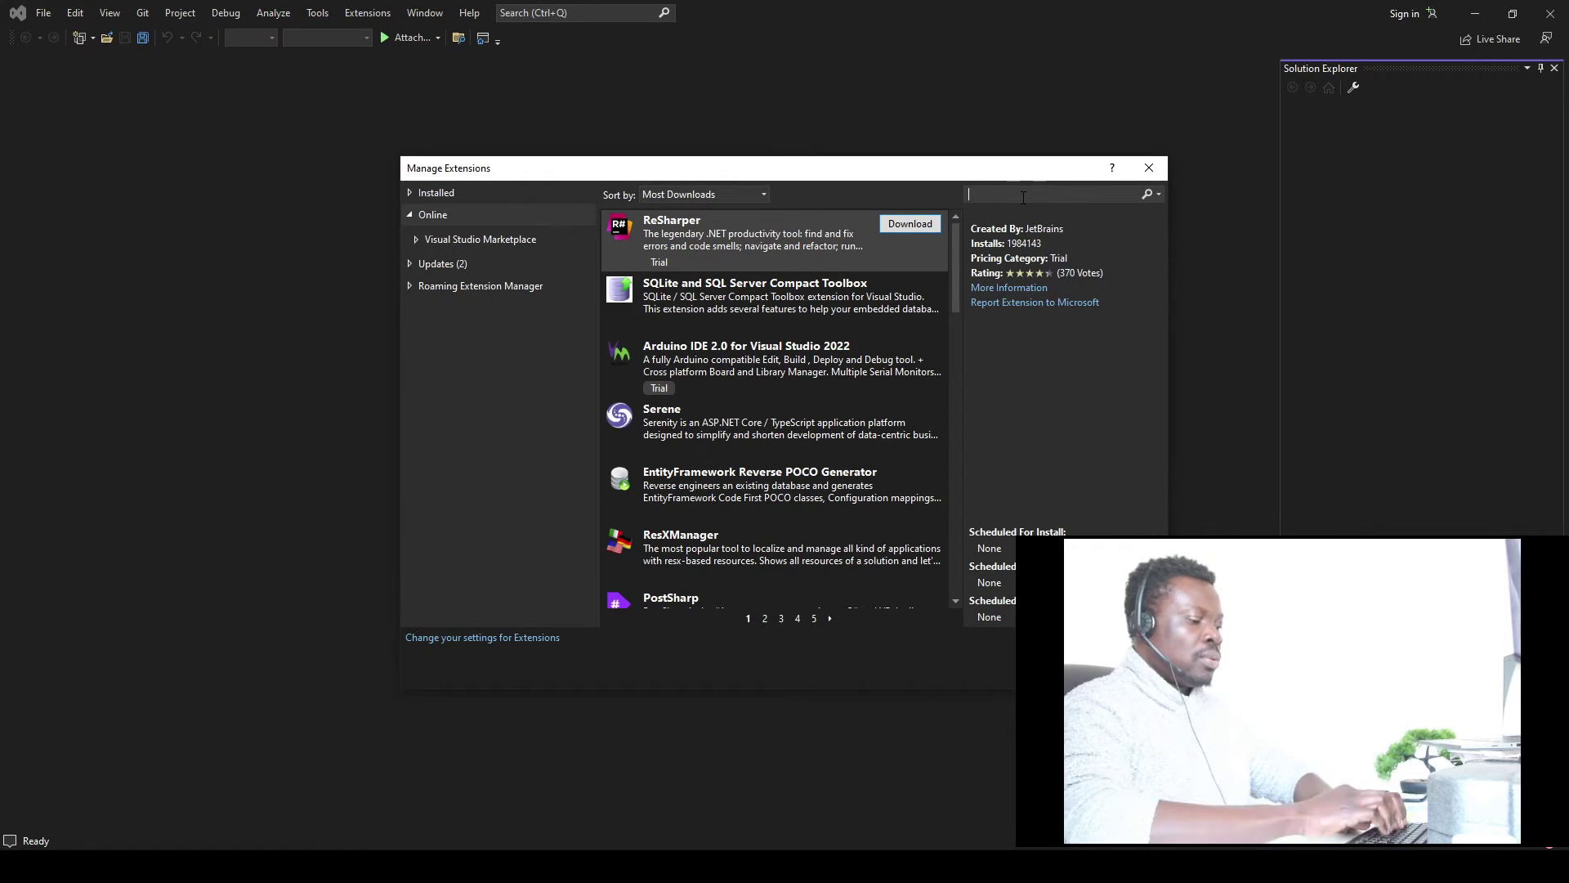
pyautogui.write('s')
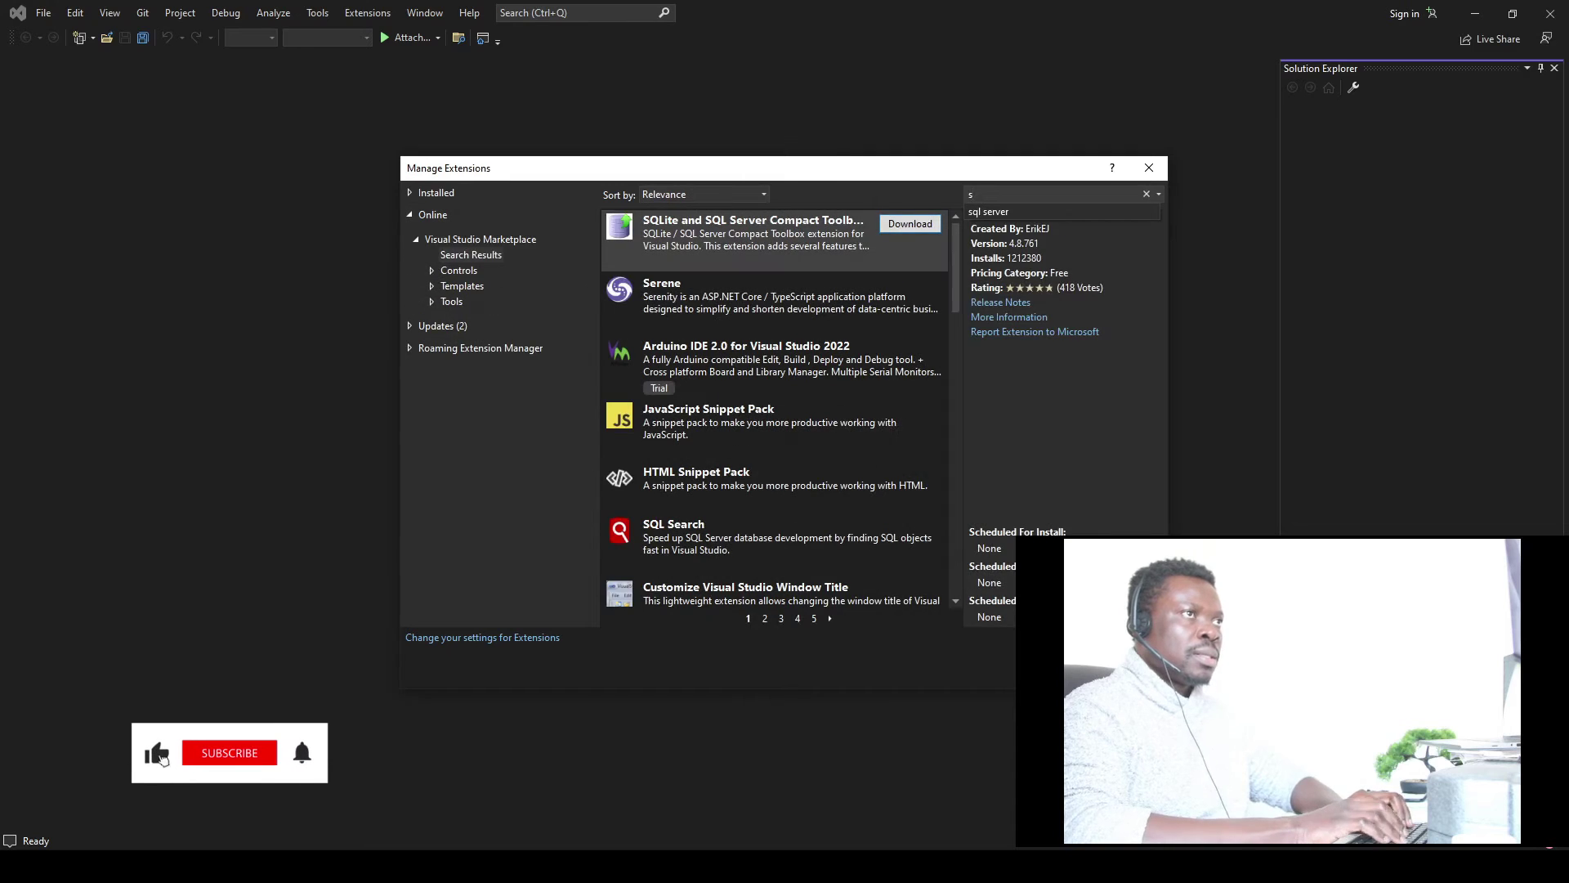
pyautogui.write('ql server')
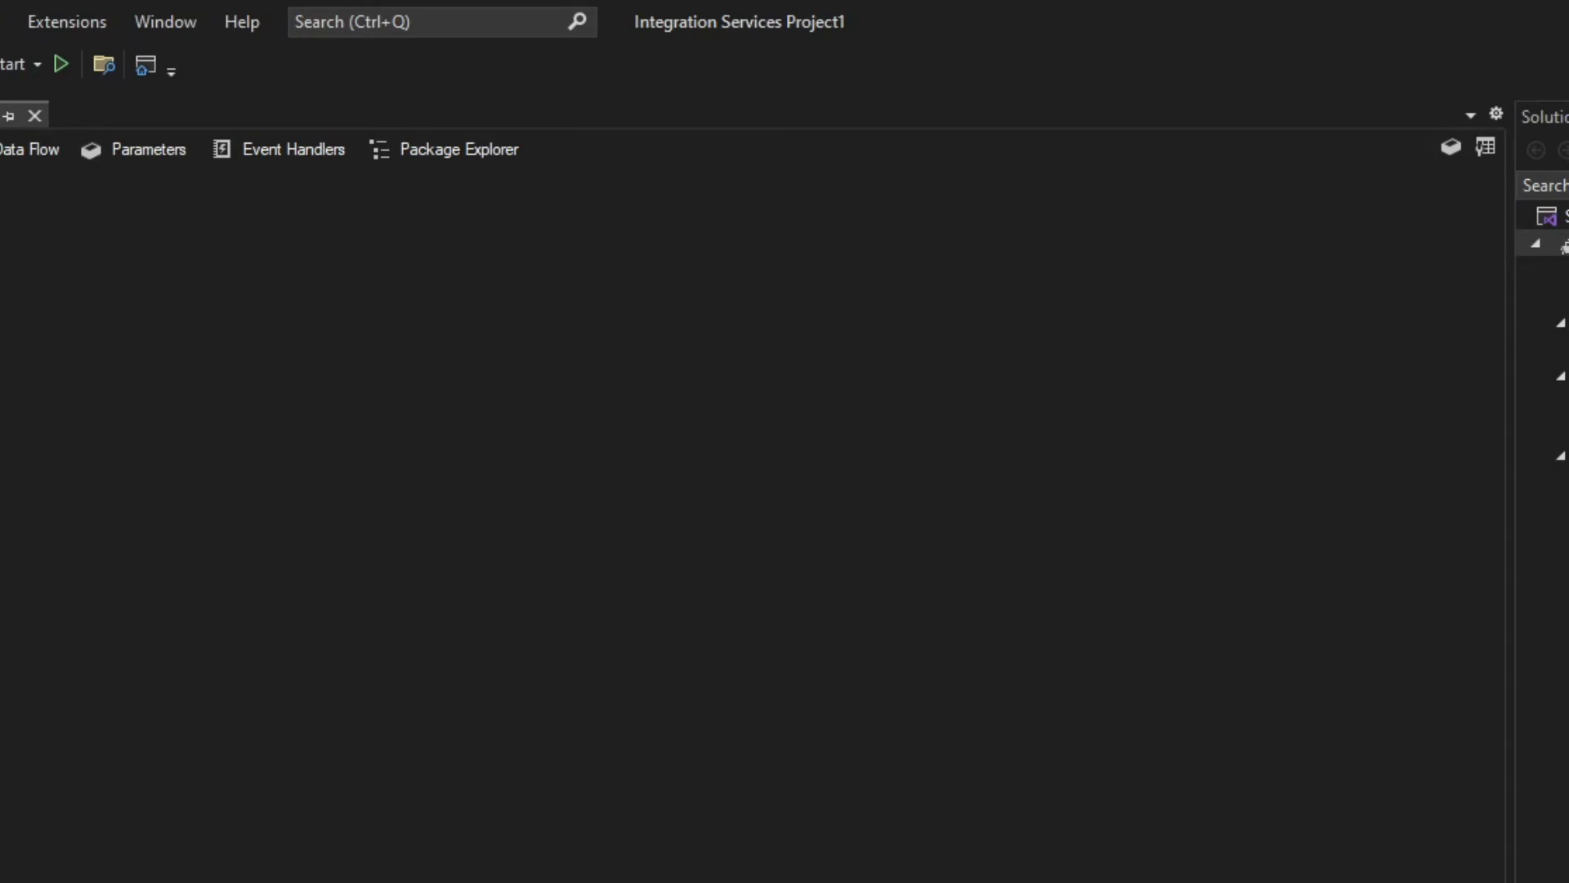
# Search the online extensions in Manage Extensions for "sql analysis" and download Microsoft Analysis Services Projects 2022
pyautogui.click(57, 20)
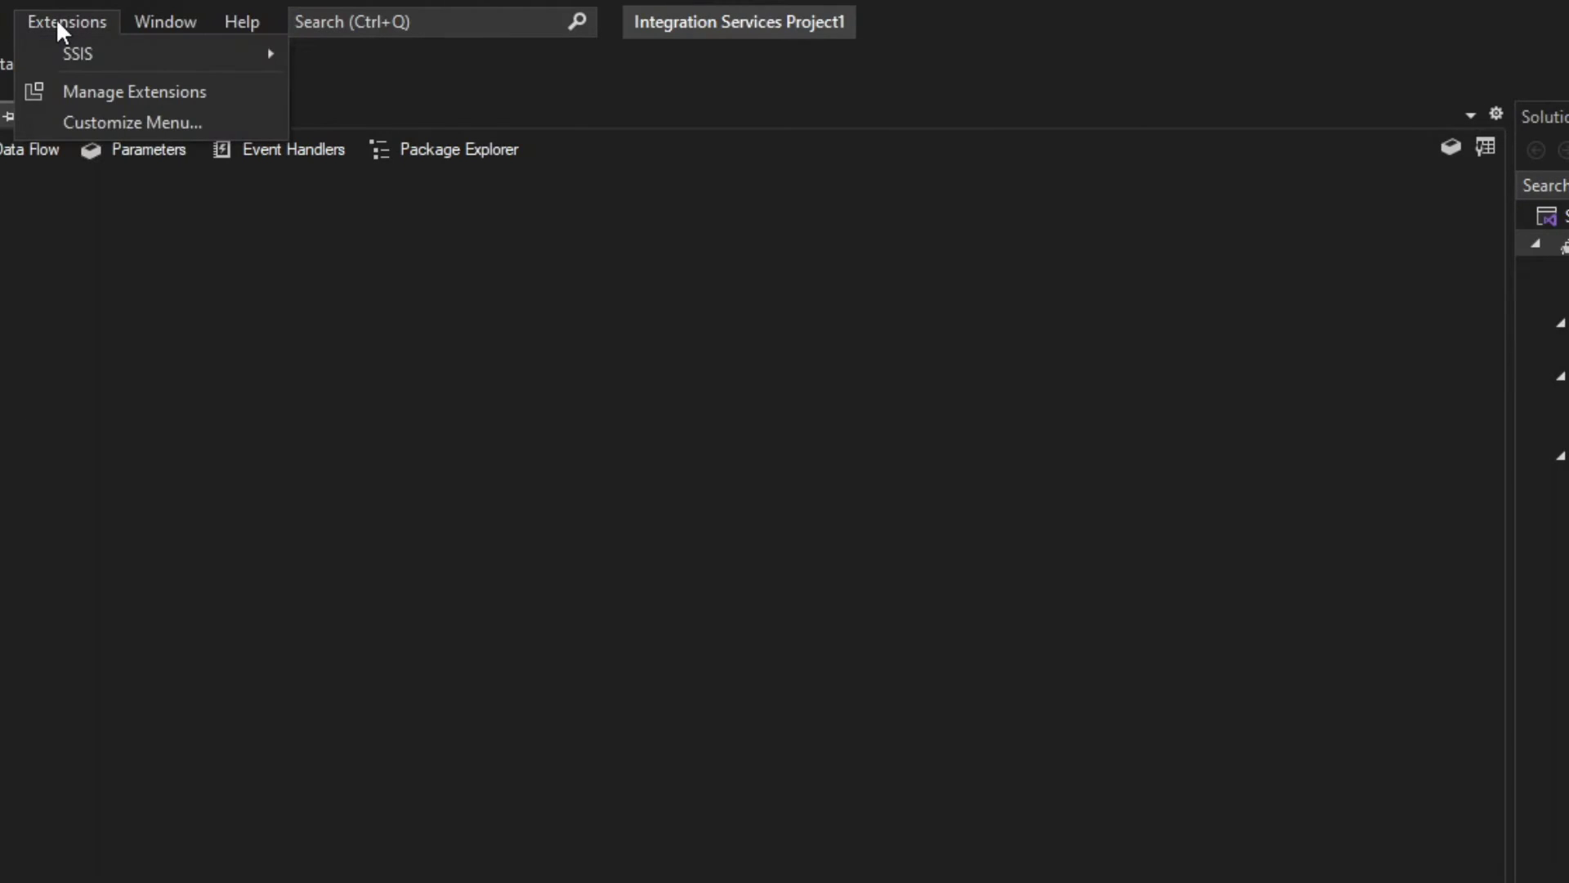
pyautogui.moveTo(95, 64)
pyautogui.click(111, 95)
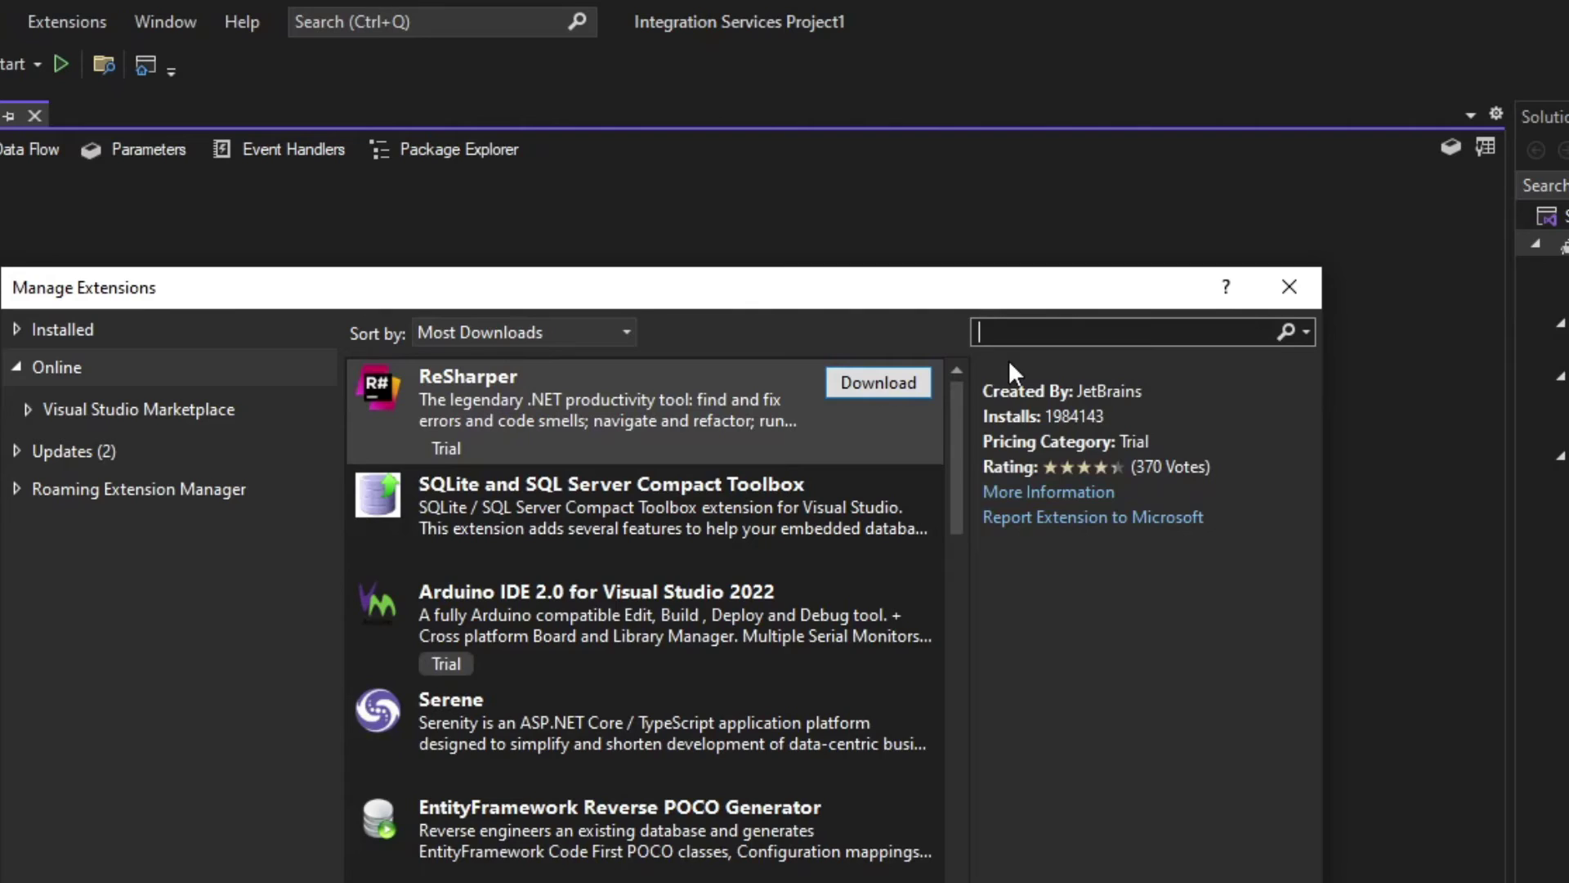
pyautogui.write('s')
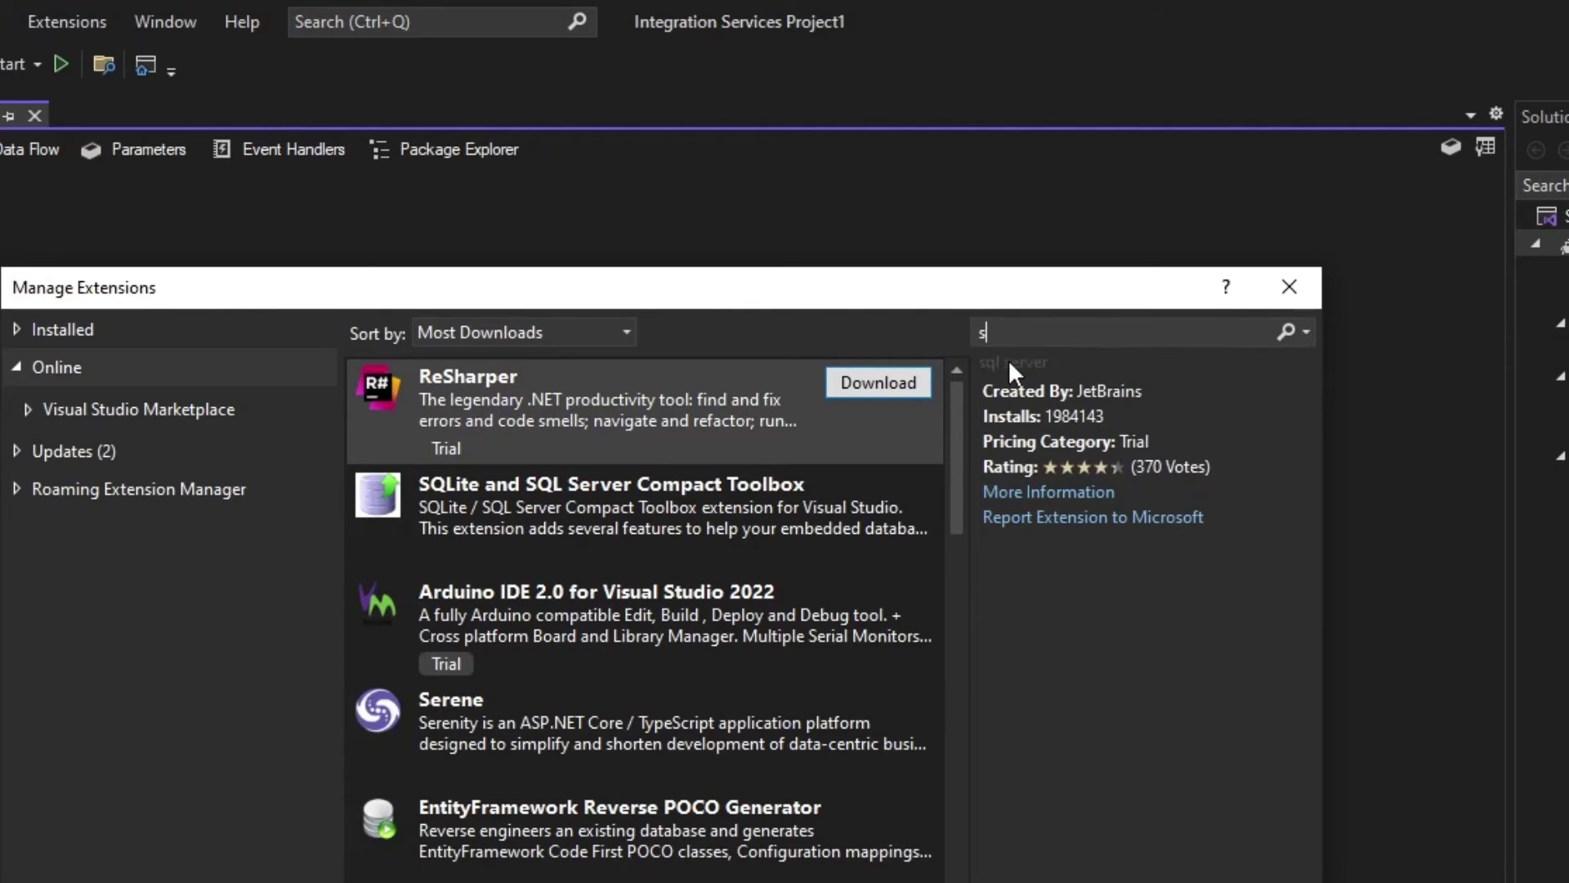
pyautogui.write('ql anal')
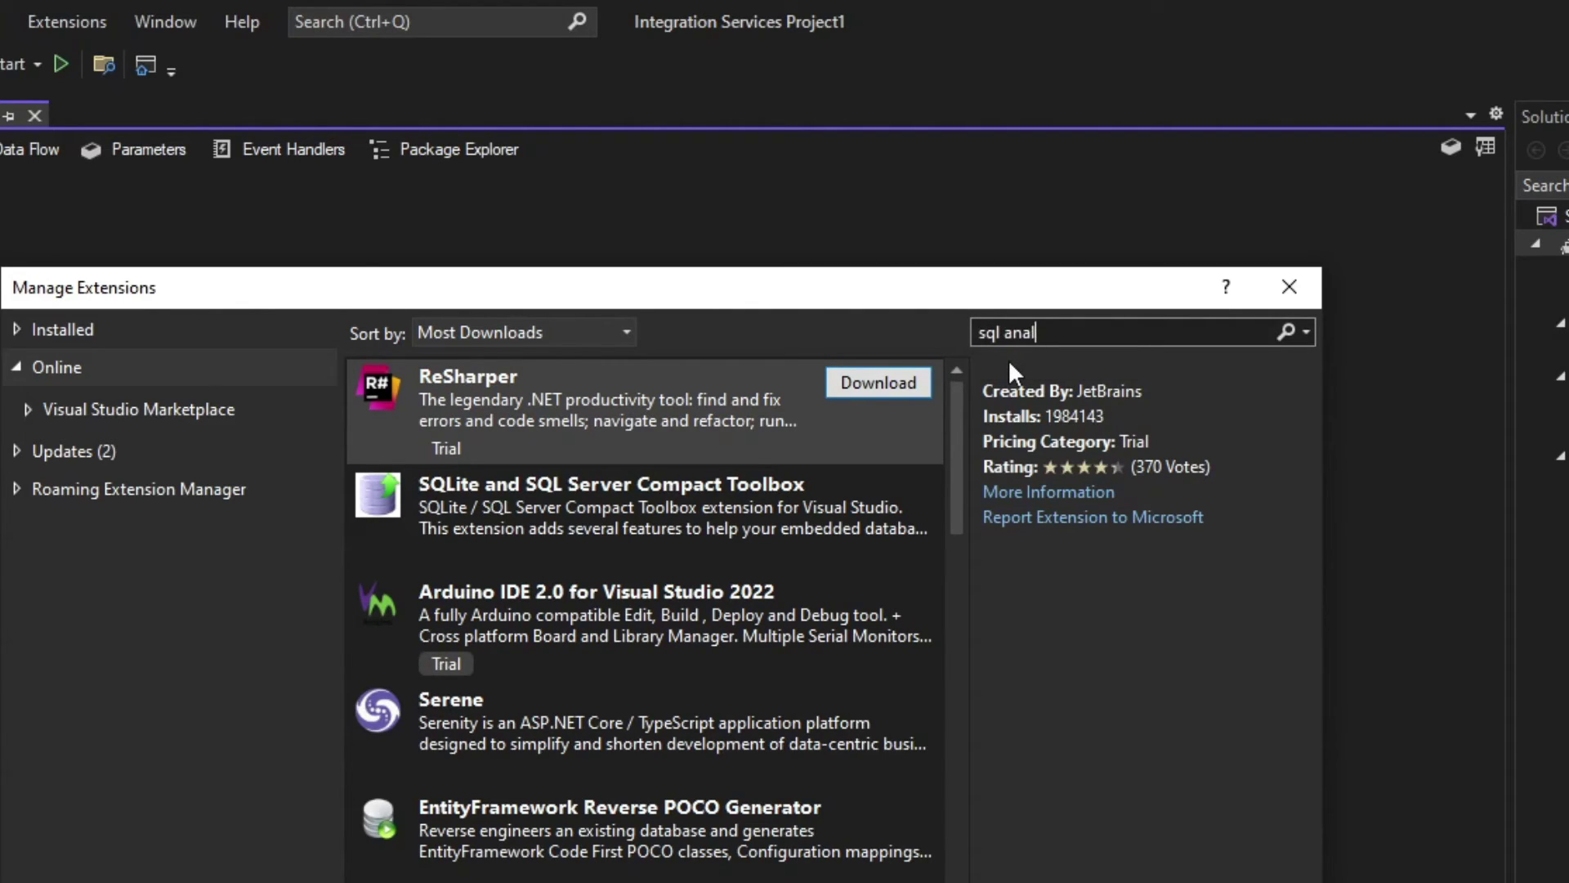
pyautogui.write('ysis')
pyautogui.press('Return')
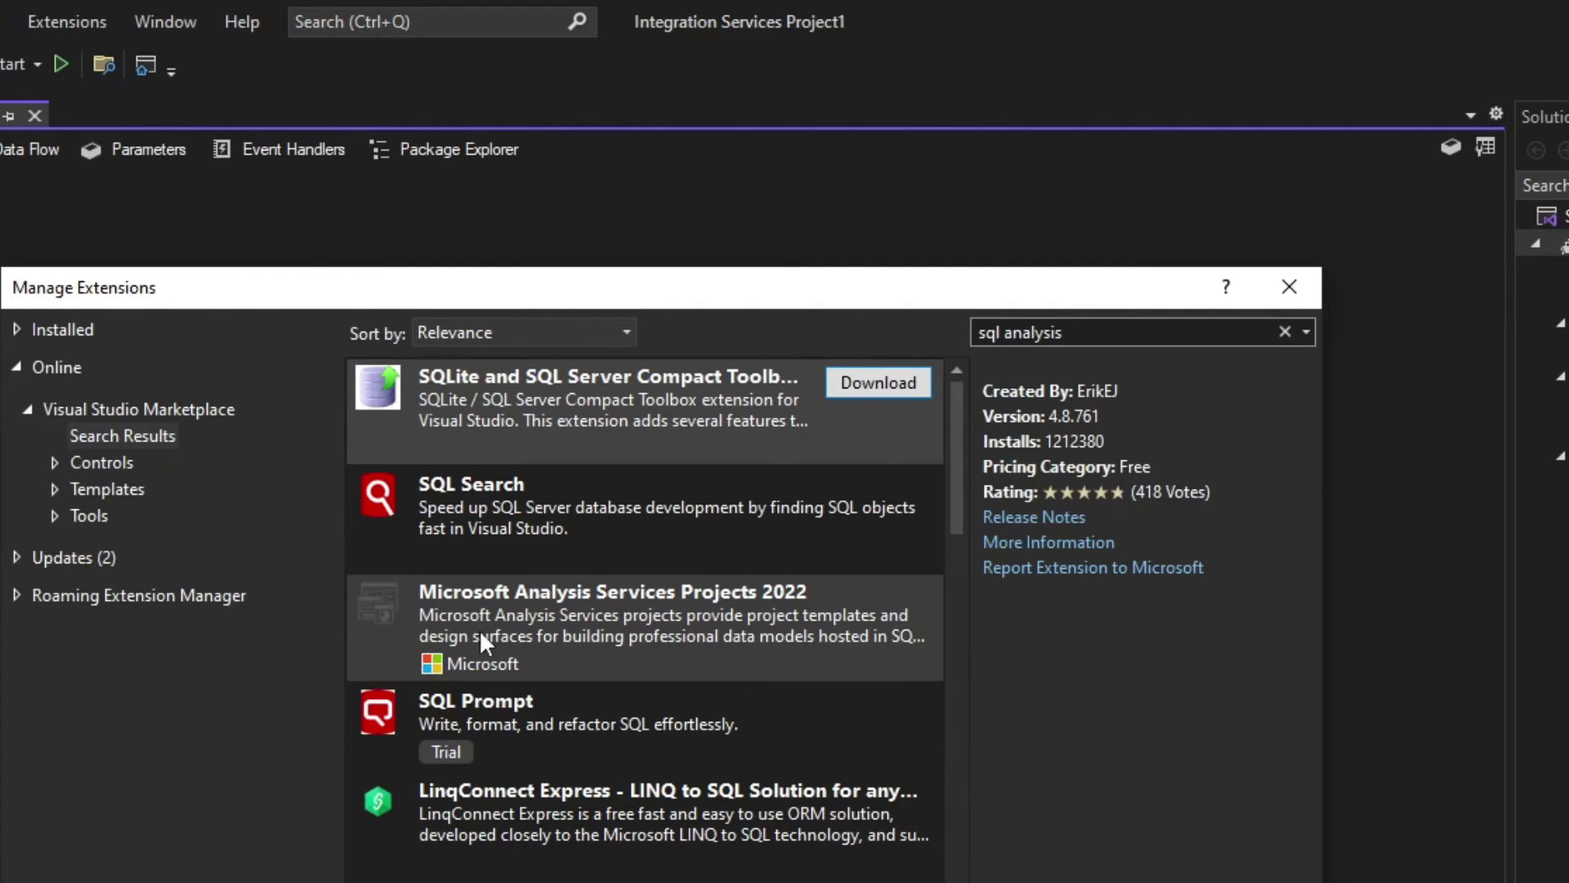
pyautogui.click(762, 610)
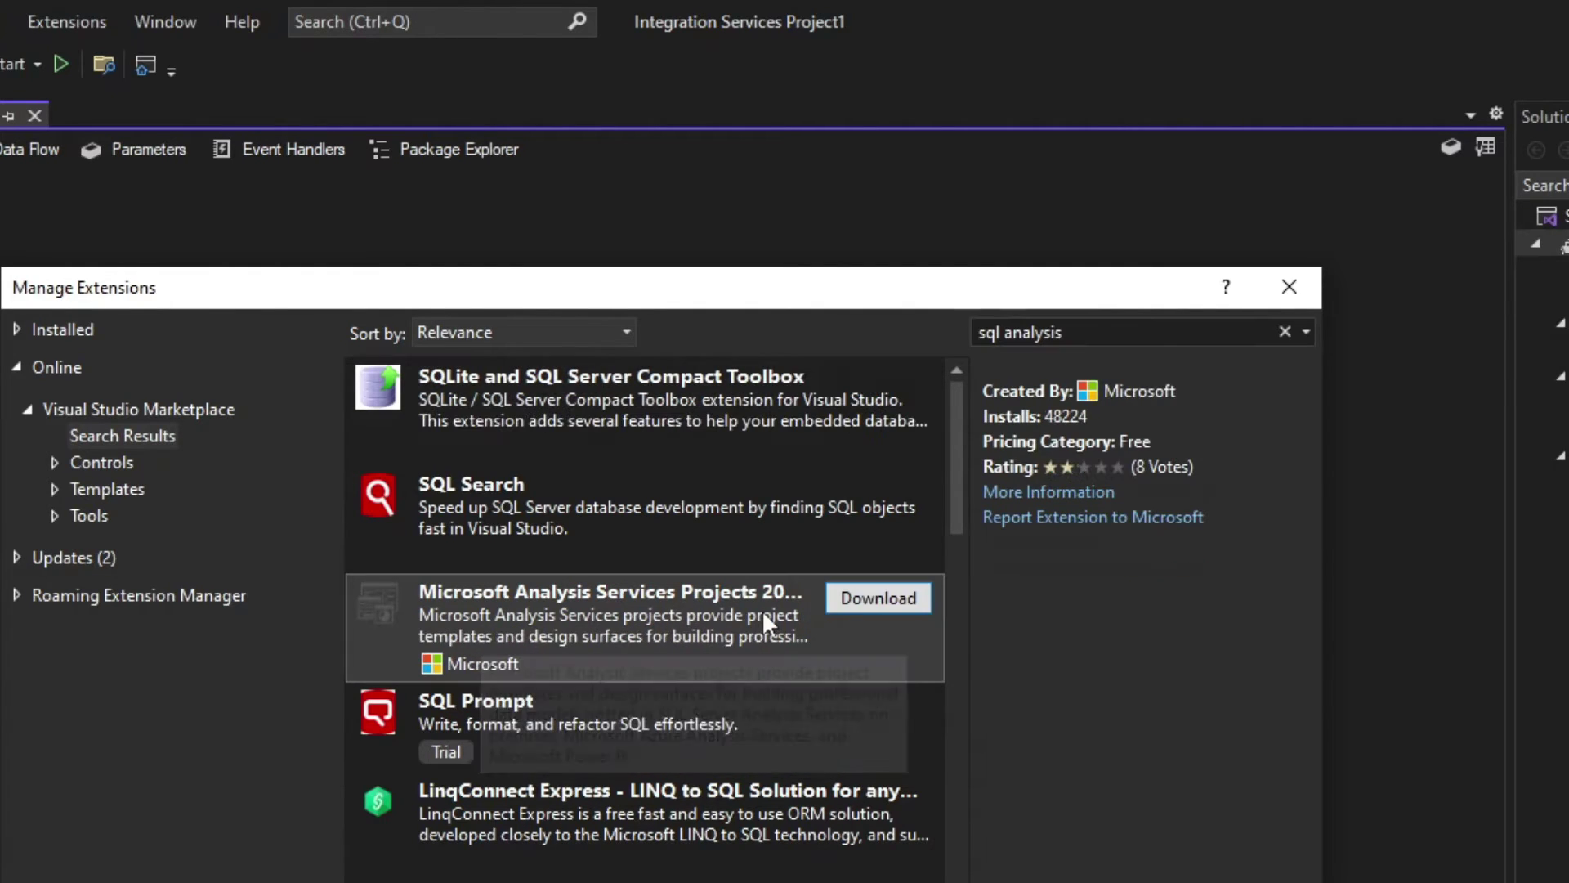
pyautogui.click(860, 597)
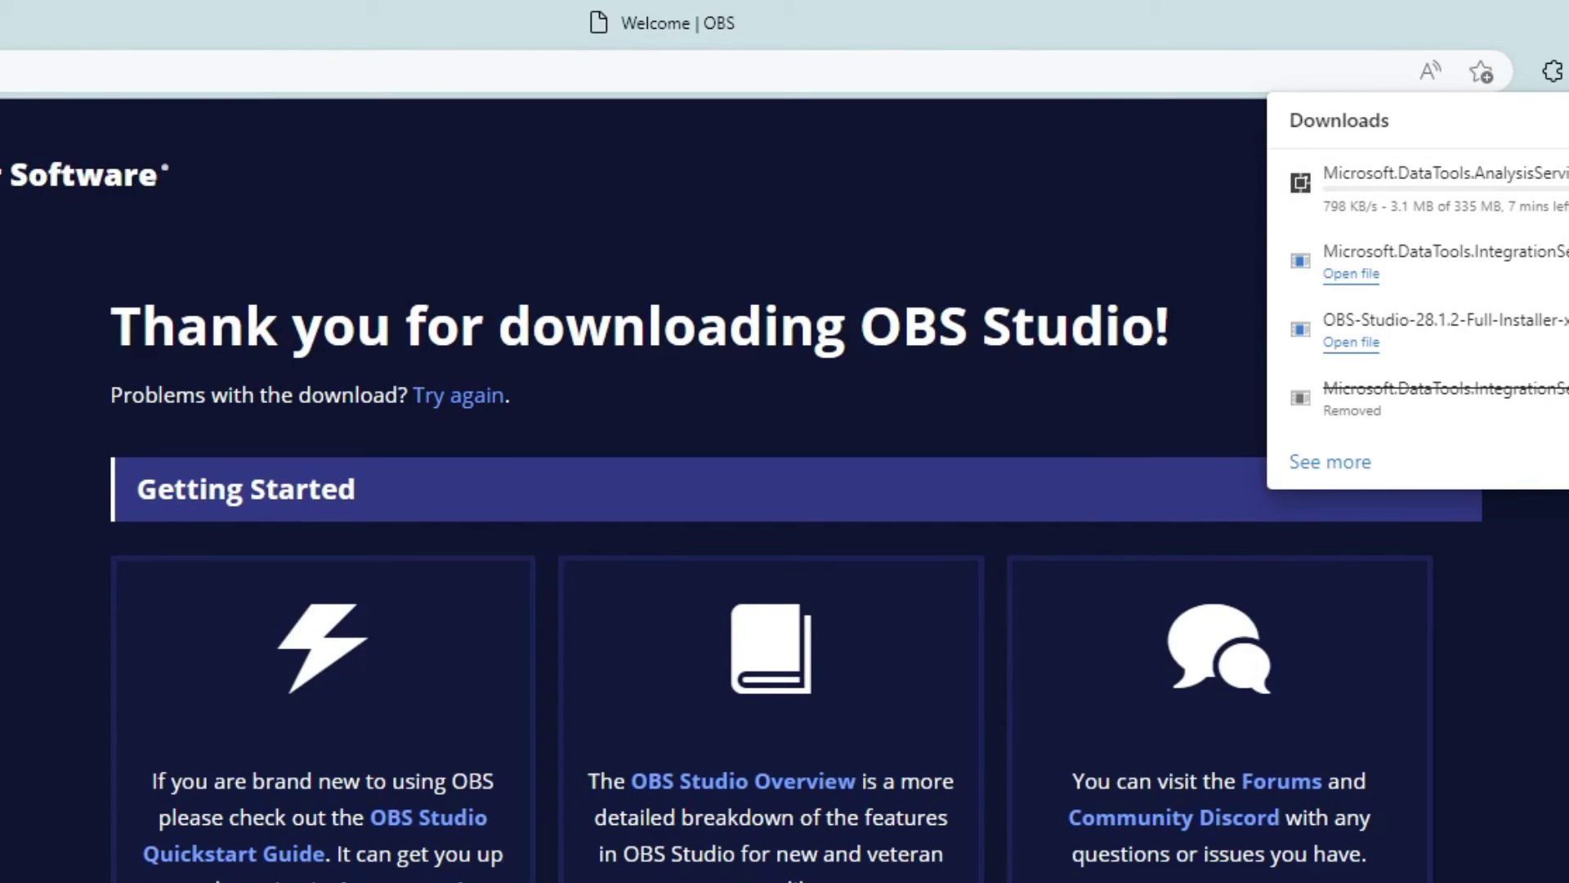
# Return to Visual Studio, change the extension search to "sql reporting" and download Microsoft Reporting Services Projects 2022
pyautogui.hotkey('alt', 'Tab')
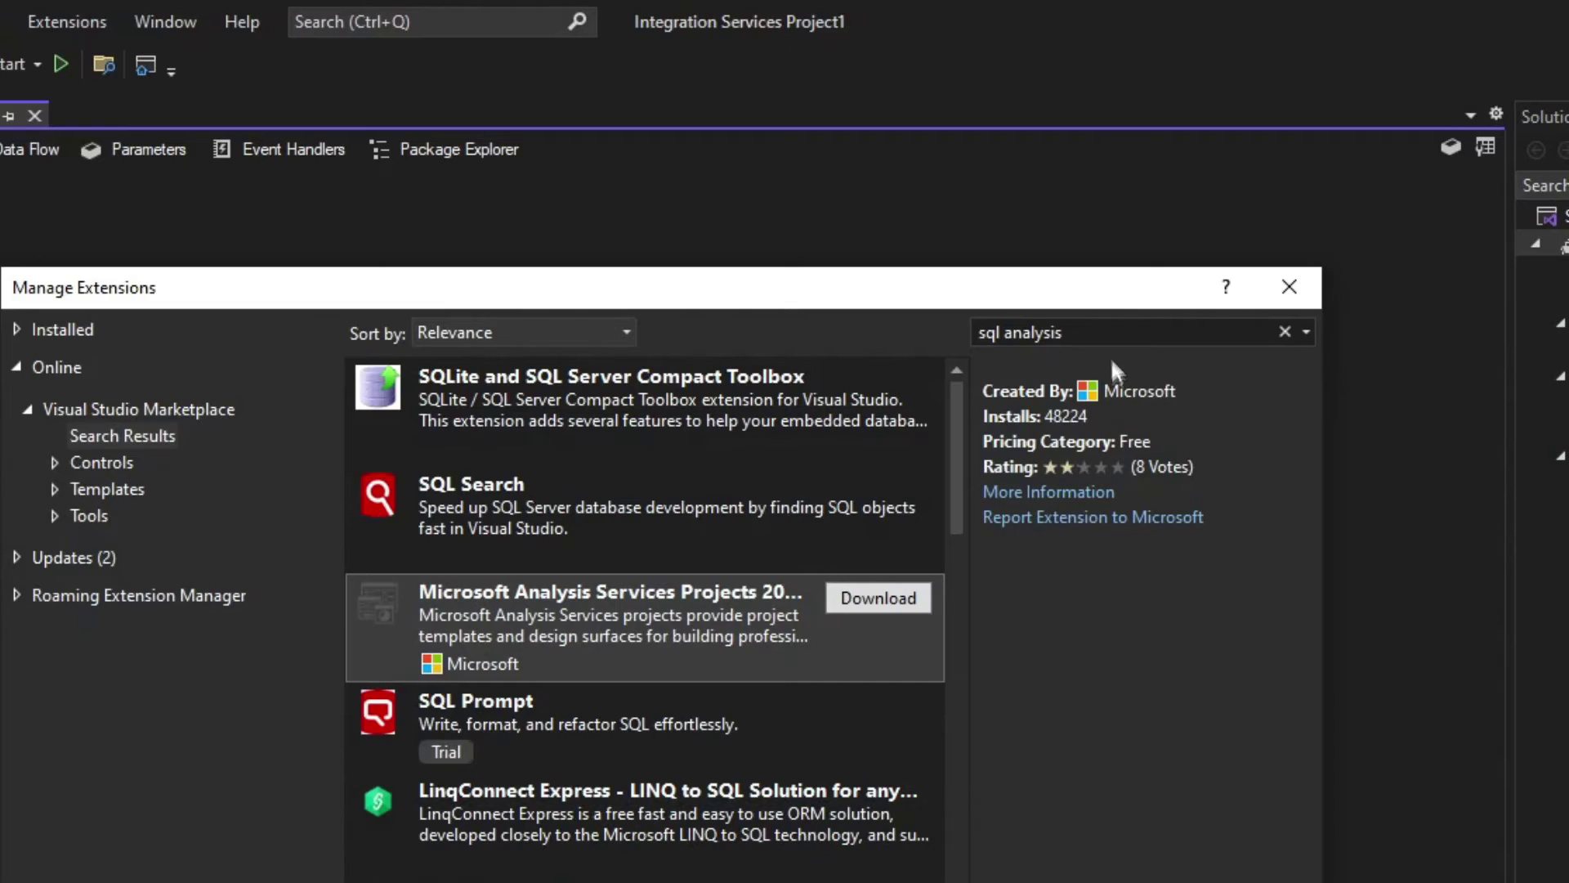
pyautogui.click(1095, 331)
pyautogui.click(1093, 331)
pyautogui.press('BackSpace')
pyautogui.press('BackSpace')
pyautogui.press('BackSpace')
pyautogui.press('BackSpace')
pyautogui.press('BackSpace')
pyautogui.press('BackSpace')
pyautogui.press('BackSpace')
pyautogui.press('BackSpace')
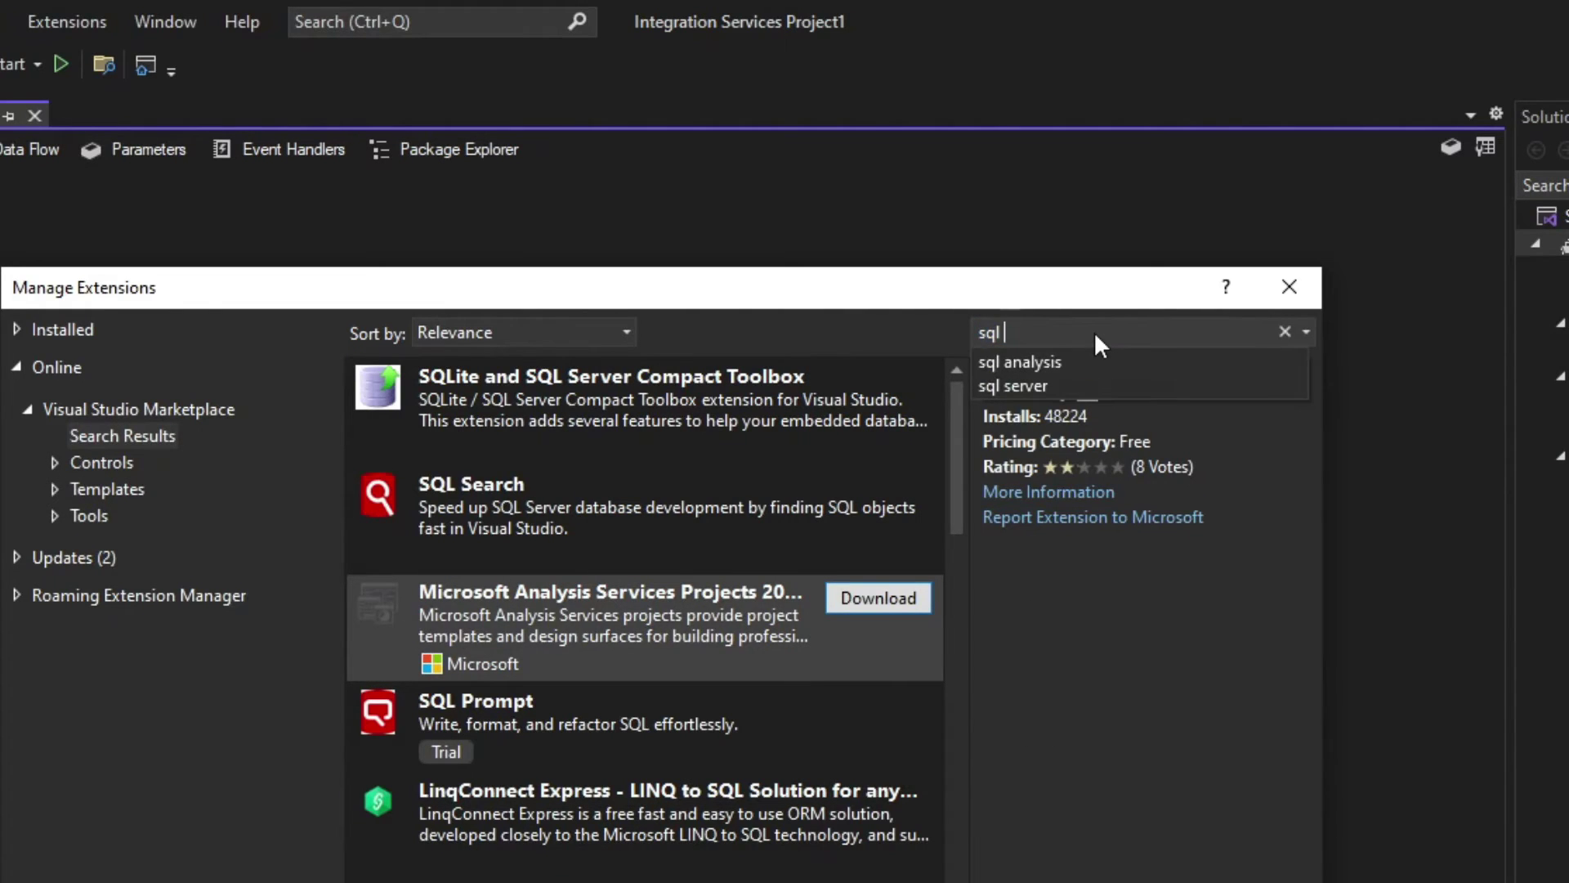
pyautogui.write('reporting')
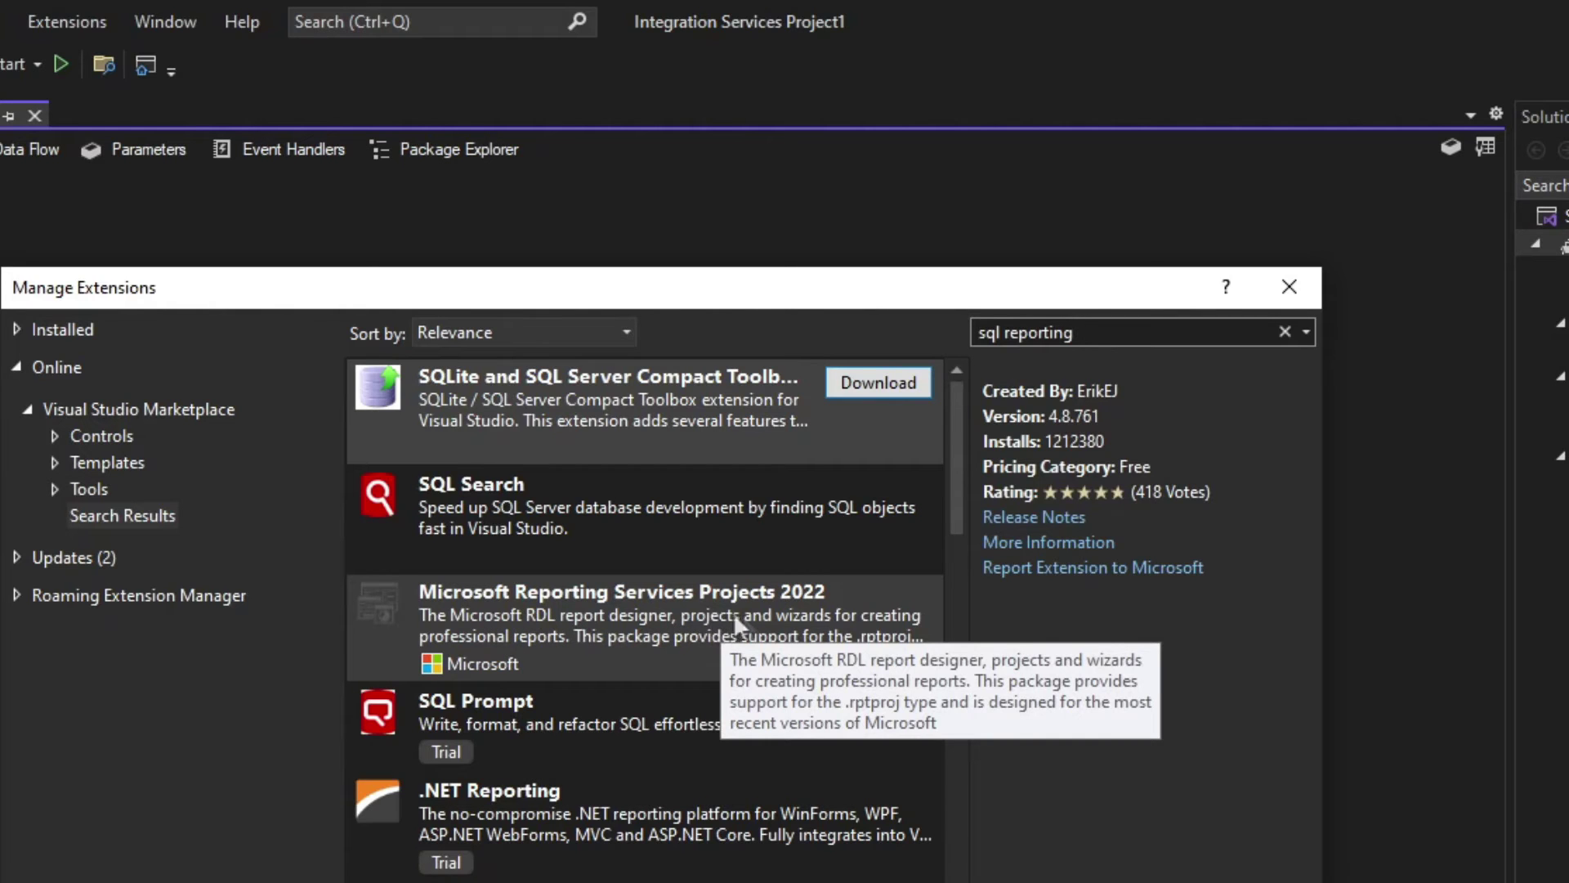
pyautogui.click(746, 645)
pyautogui.click(856, 597)
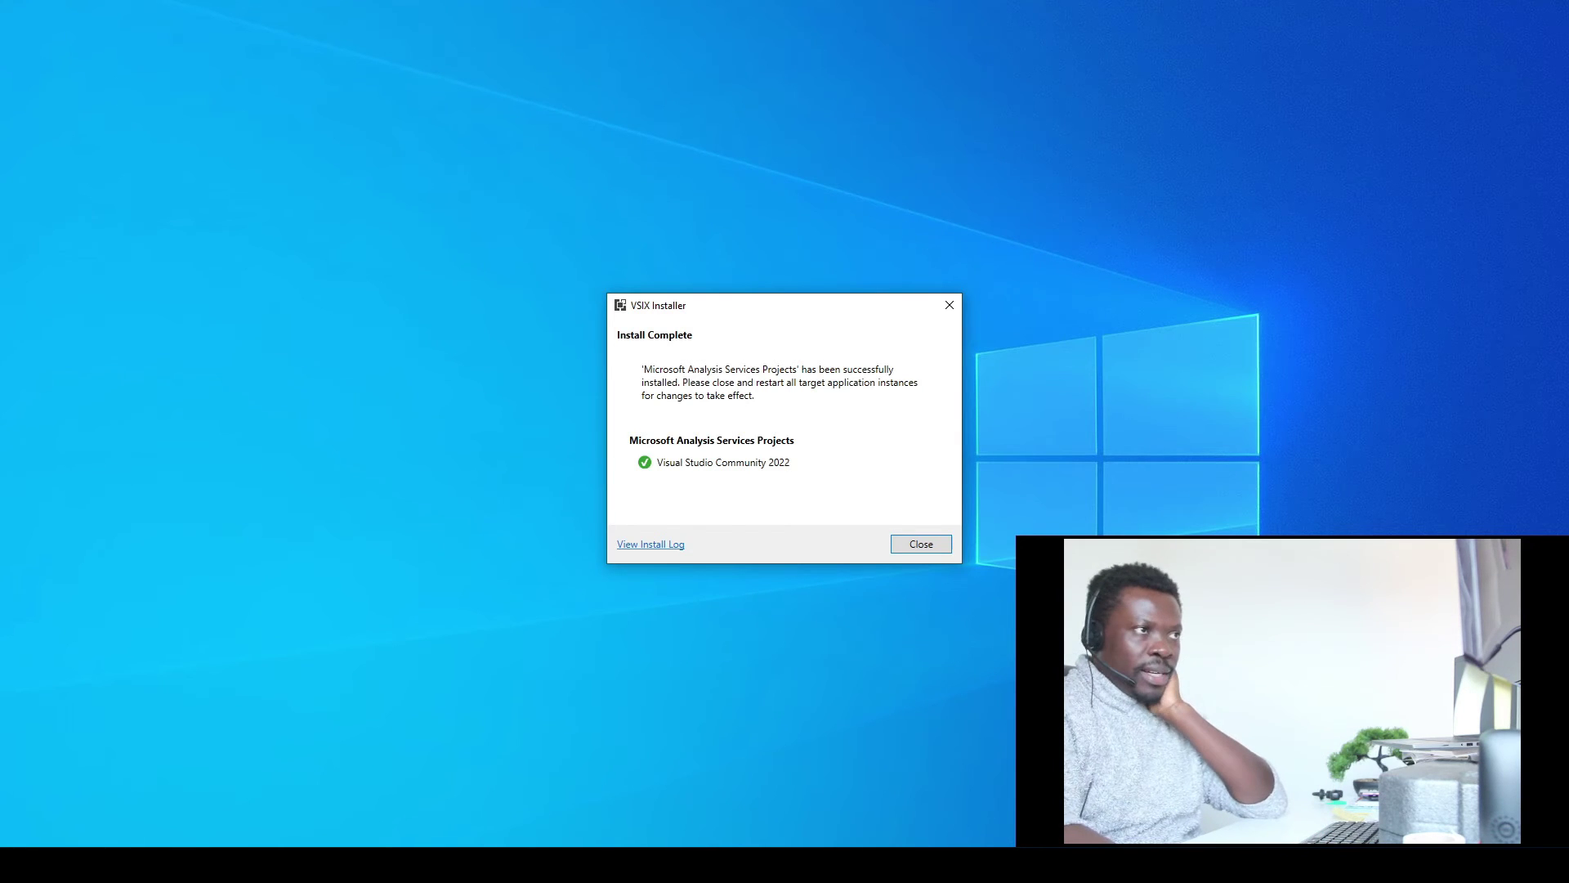
# Close the completed Microsoft Analysis Services Projects installer and start Visual Studio 2022 without code
pyautogui.click(904, 542)
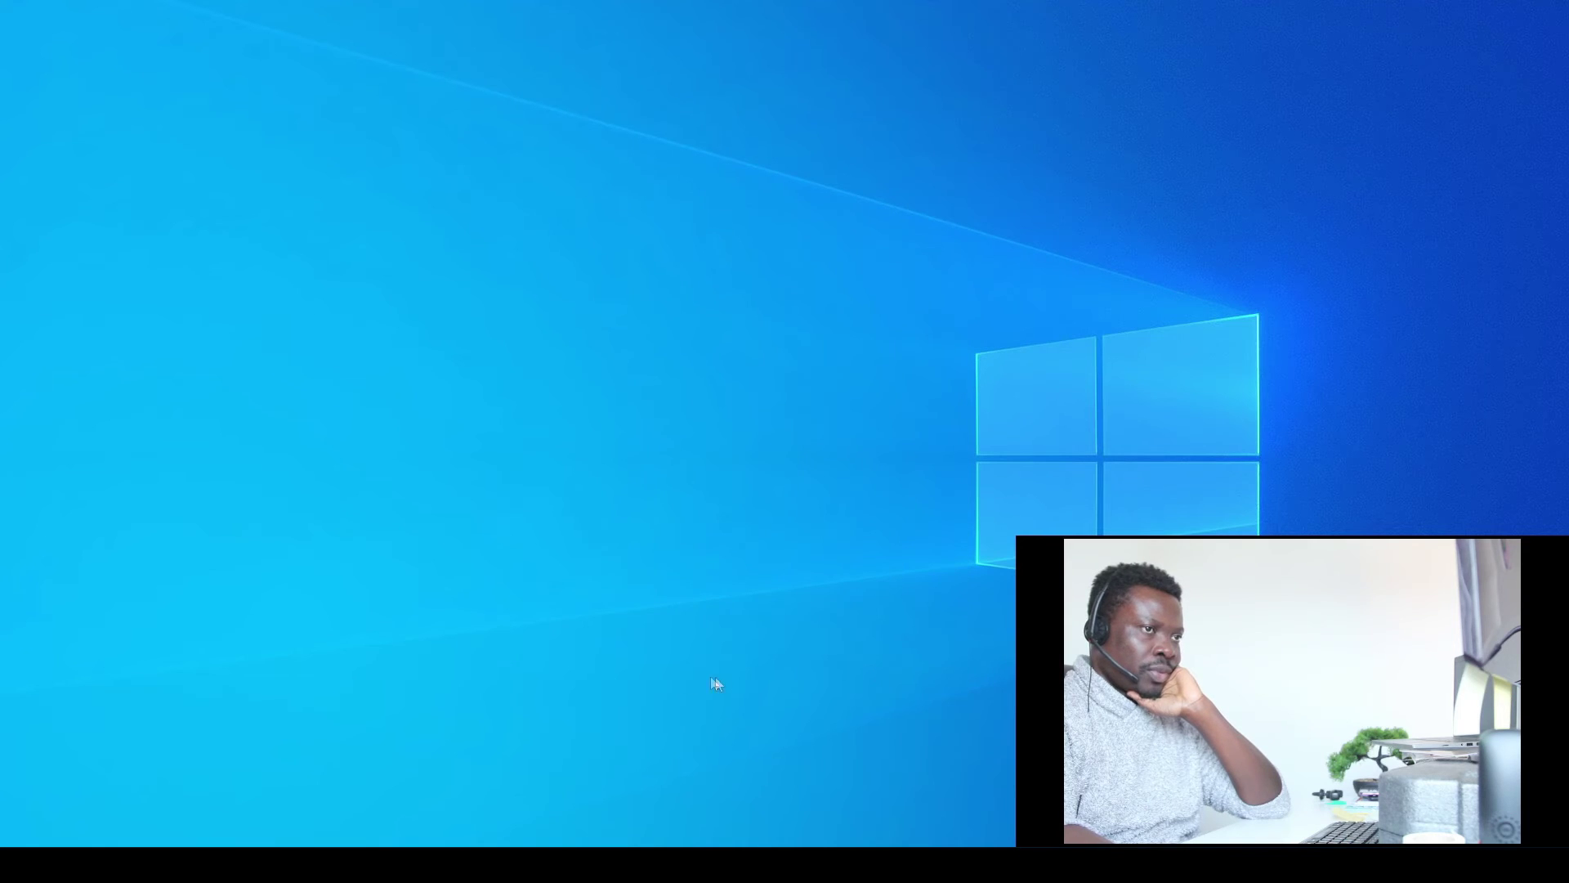
pyautogui.press('super+s')
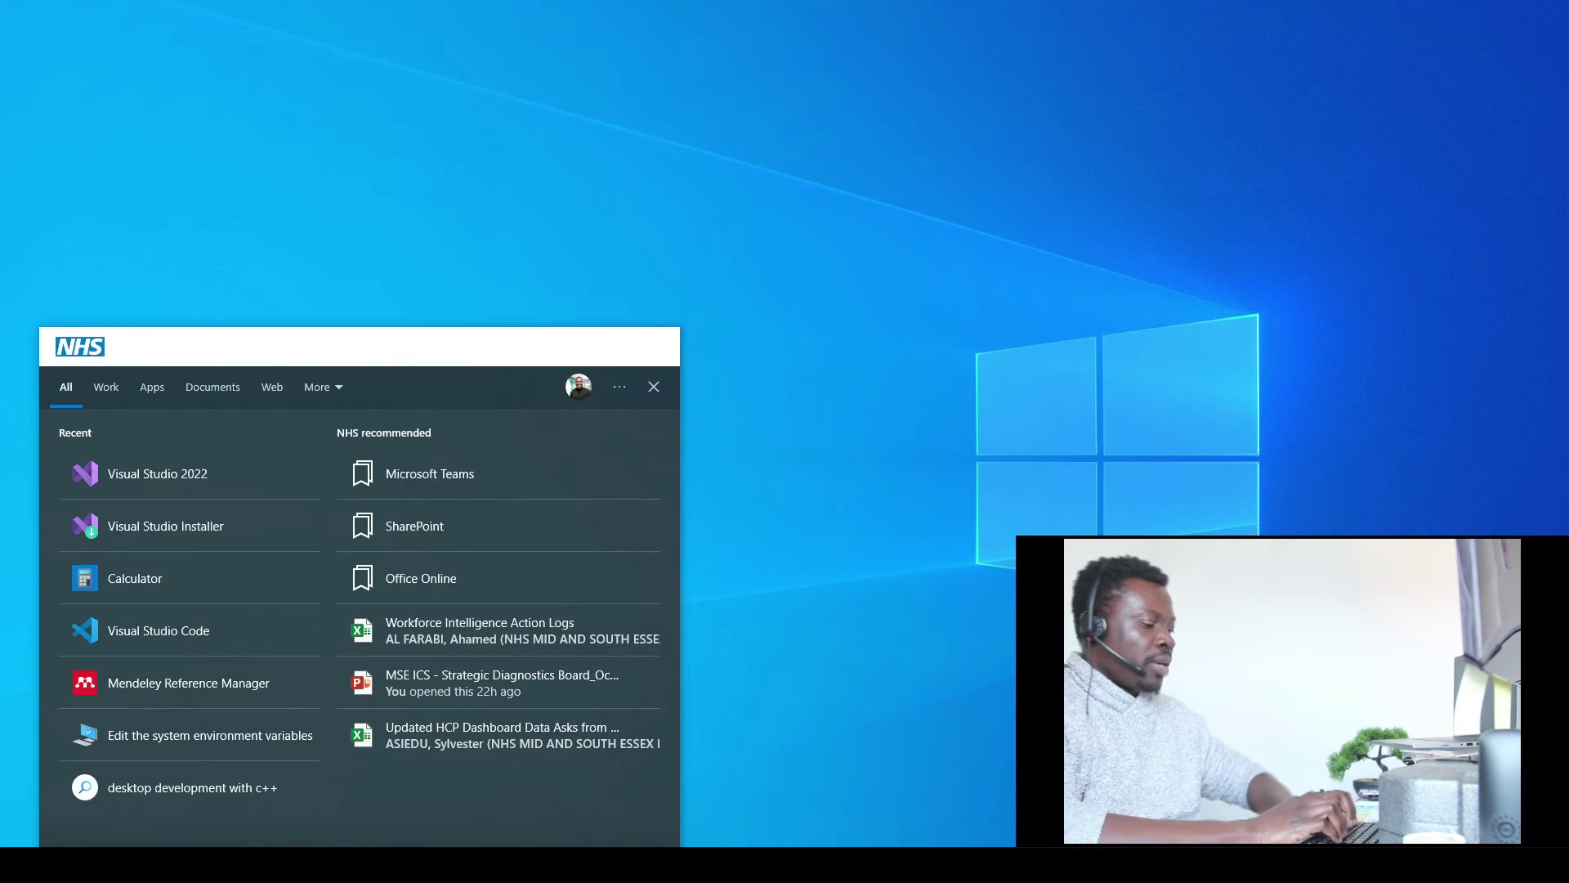
pyautogui.click(238, 478)
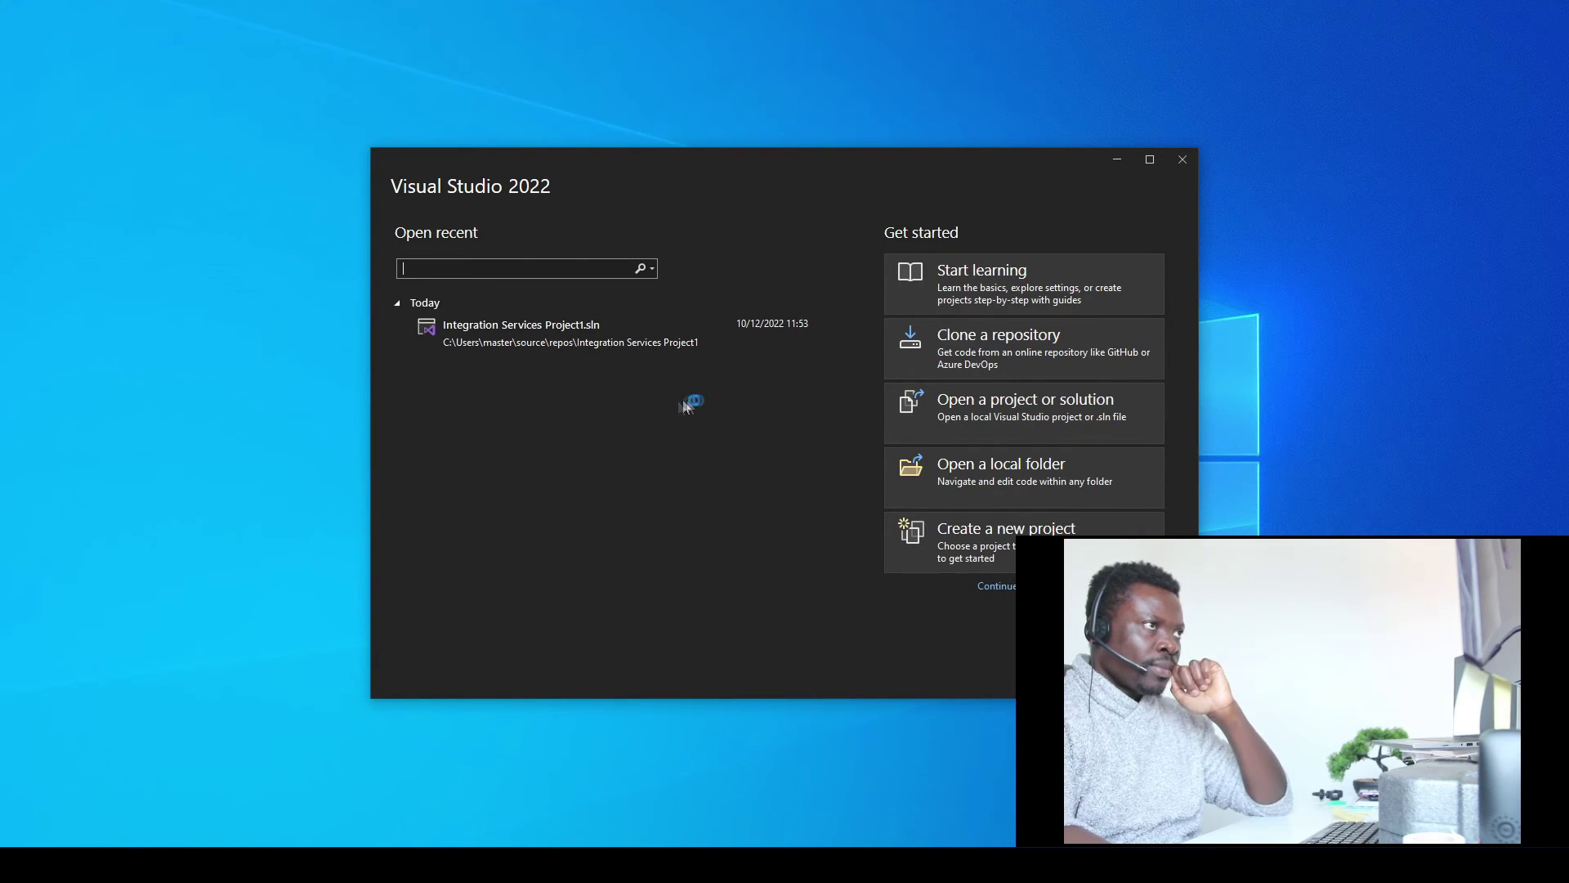
pyautogui.click(1001, 586)
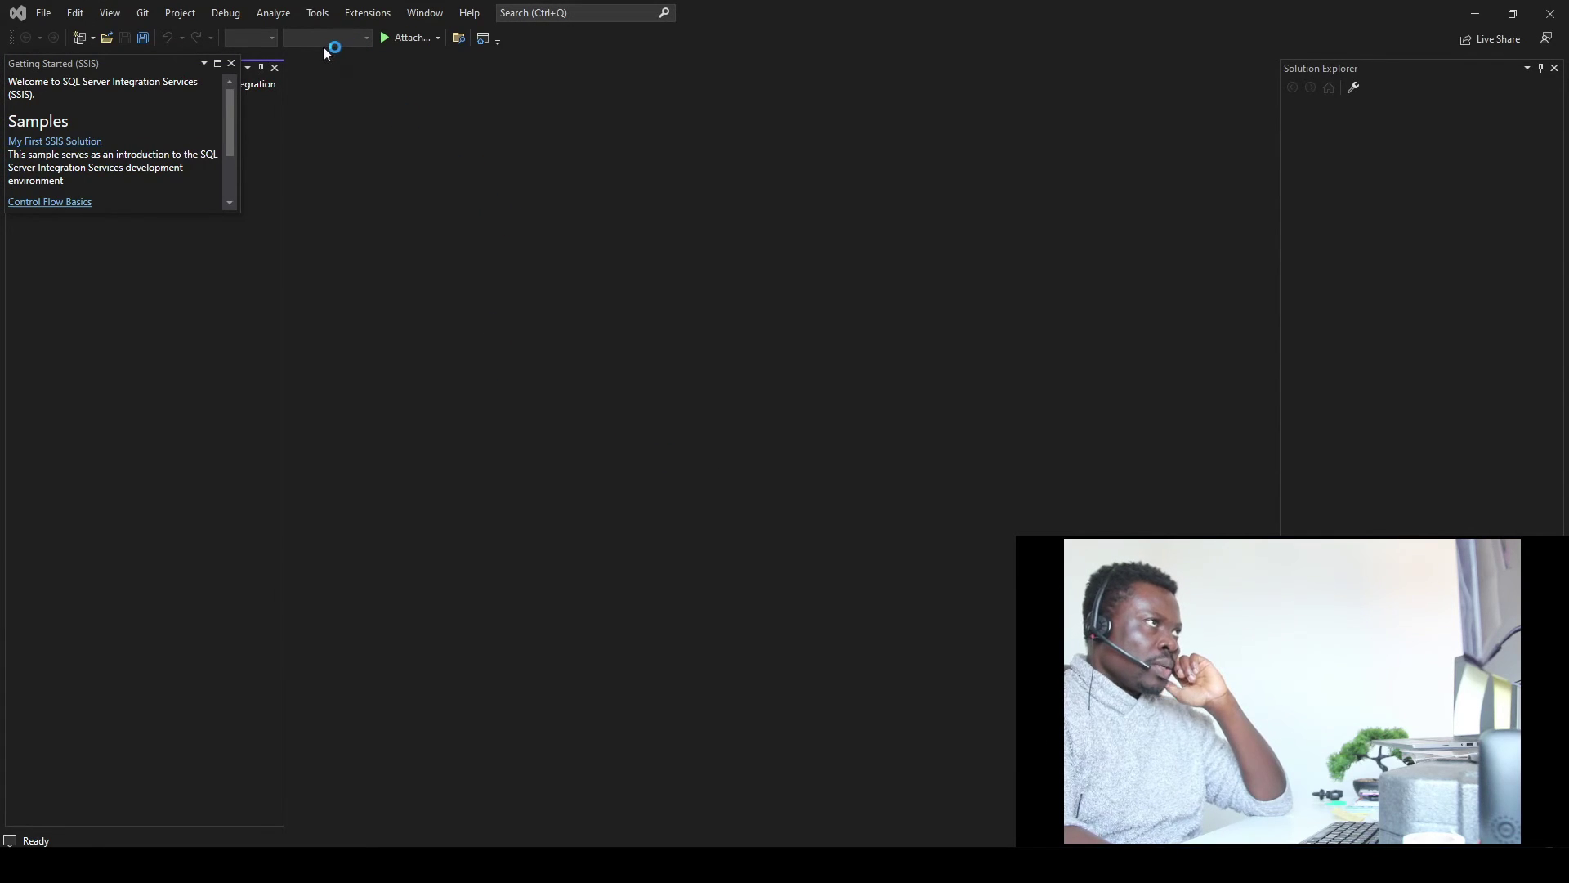
# Search the online extensions in Manage Extensions for "sql reporting" to check whether Microsoft Reporting Services Projects 2022 is installed
pyautogui.click(369, 16)
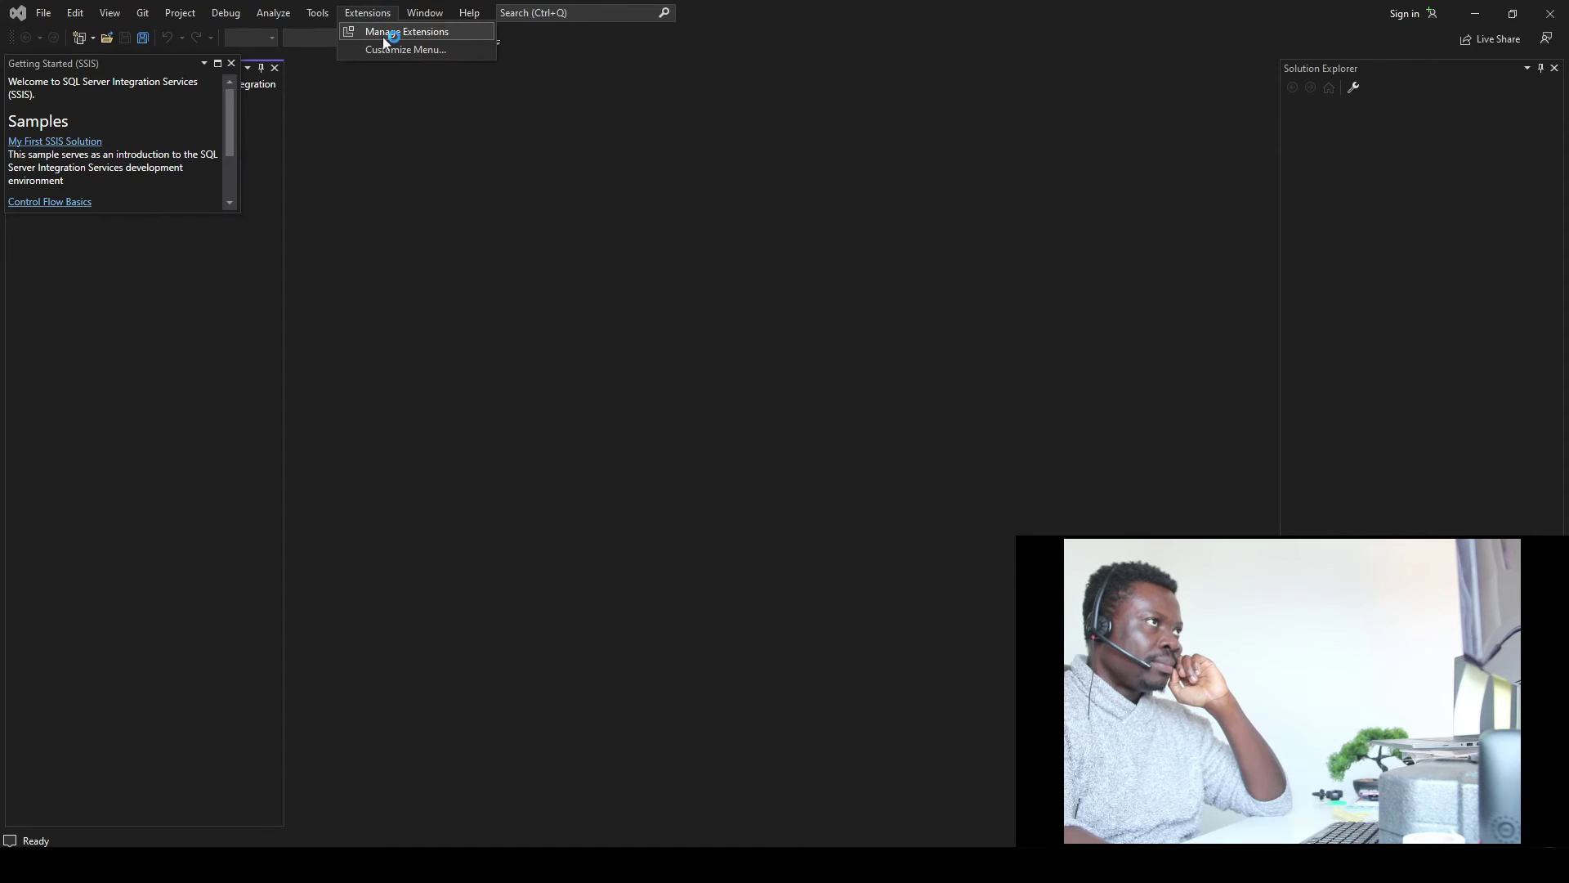
pyautogui.click(384, 33)
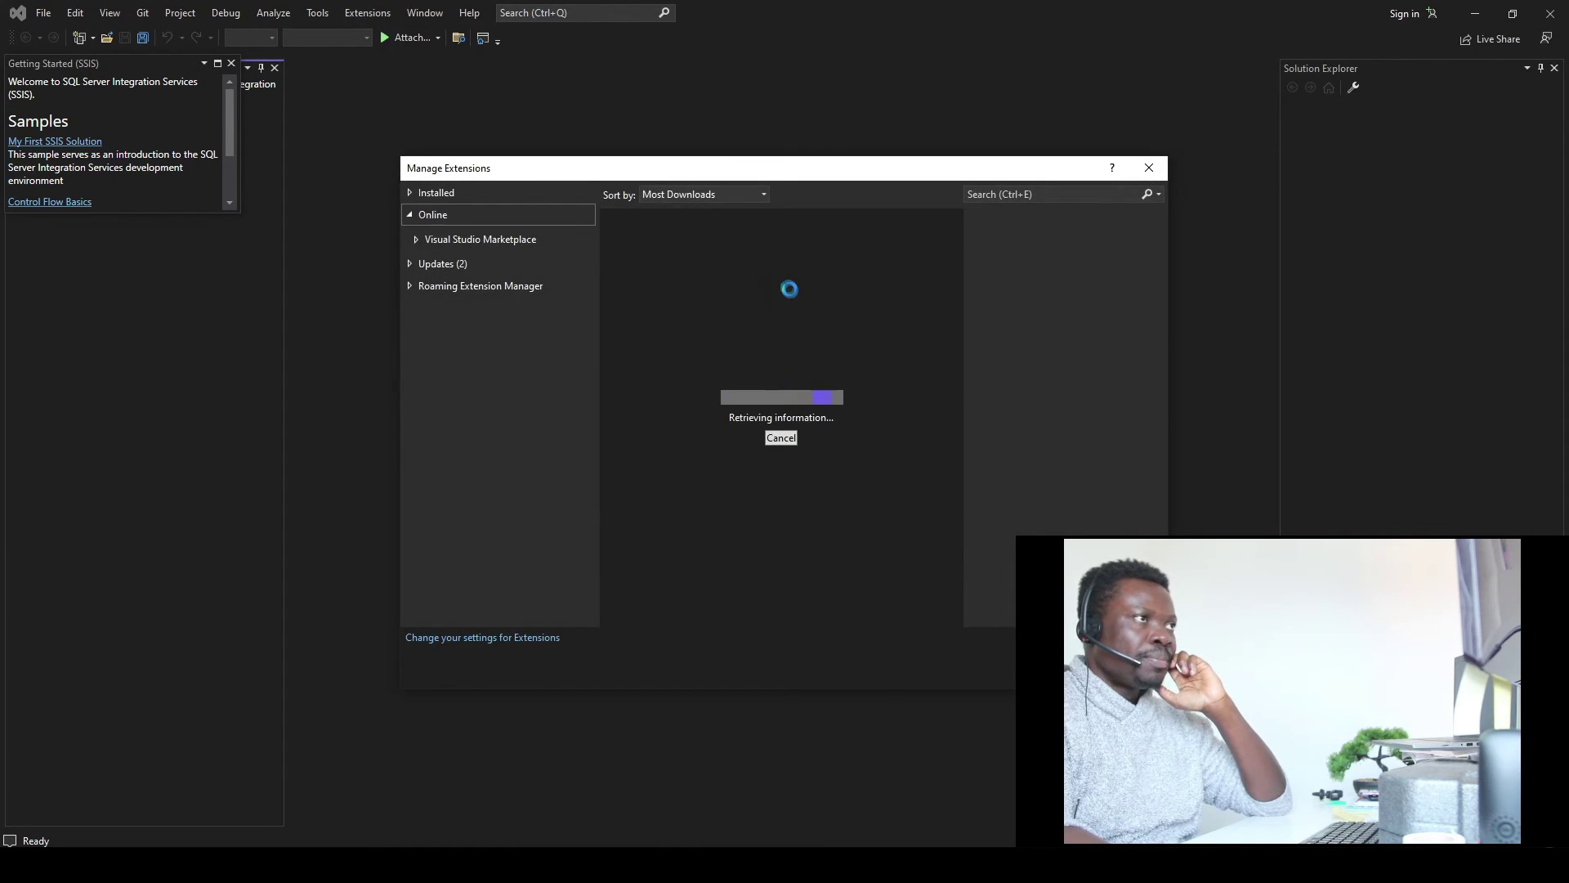
pyautogui.write('sq')
pyautogui.click(993, 211)
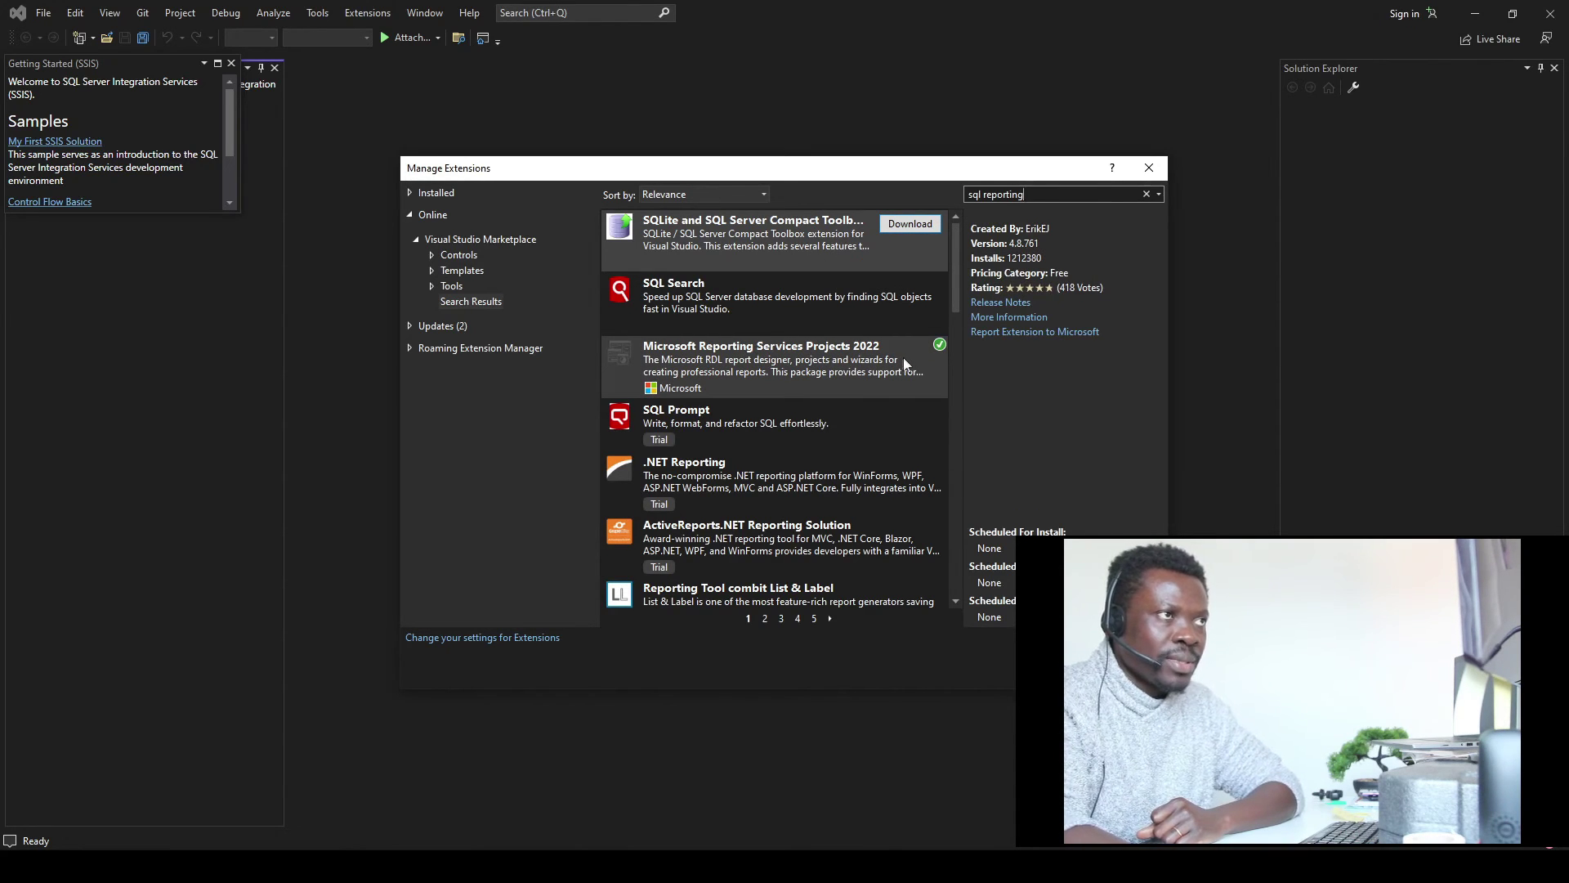
# Search the extensions for "sql analysis" and "sql server" to check the Analysis and Integration Services Projects installations, and close Manage Extensions
pyautogui.doubleClick(1013, 196)
pyautogui.write('analysis')
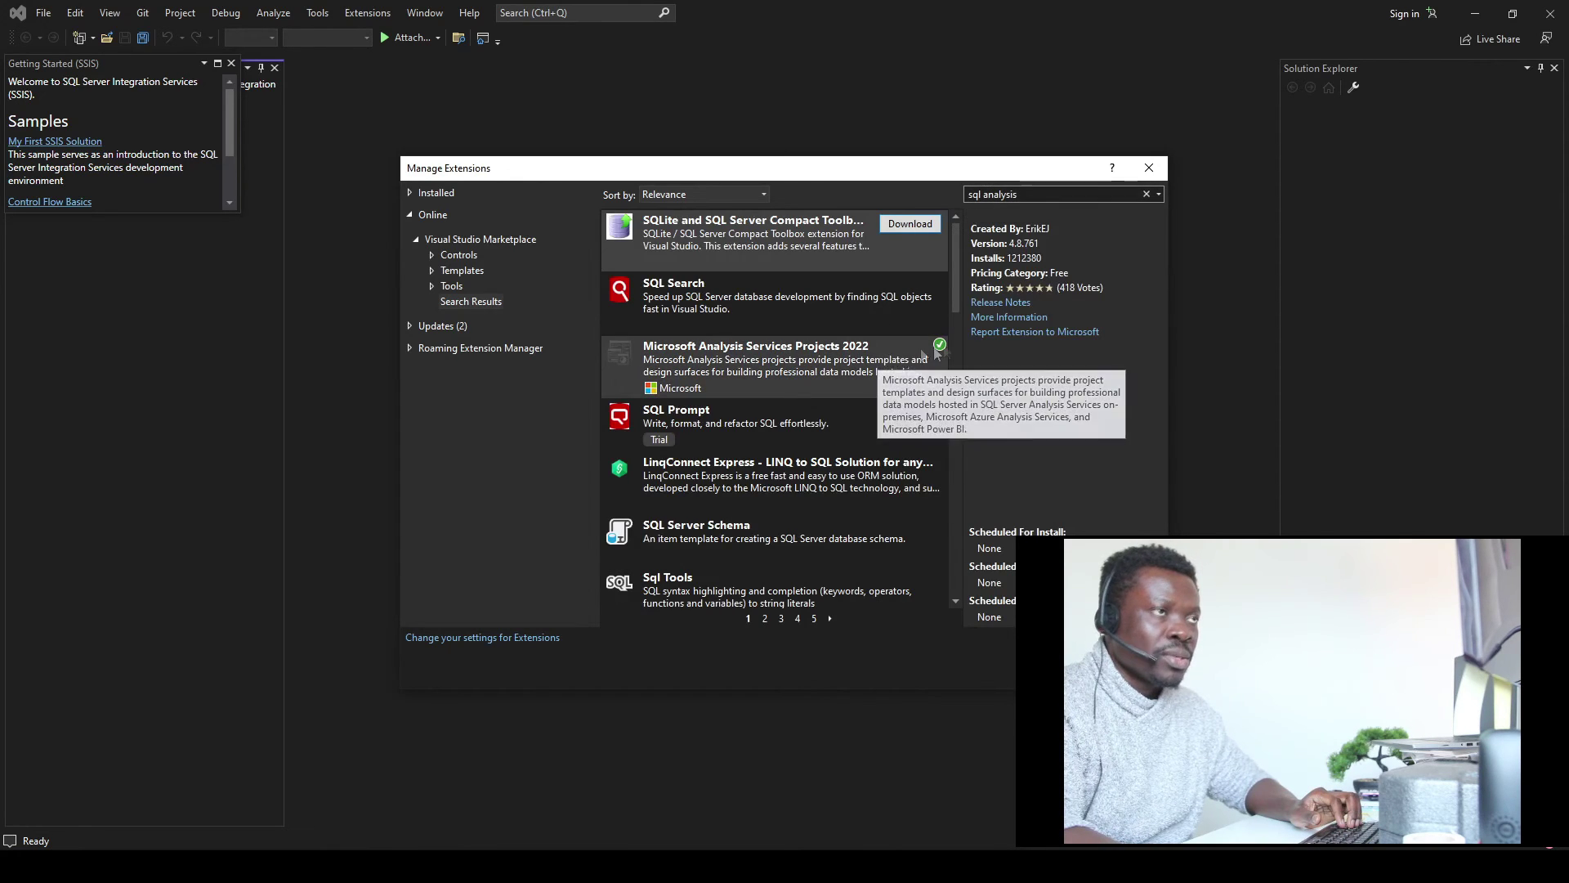
pyautogui.doubleClick(1006, 194)
pyautogui.write('sql s')
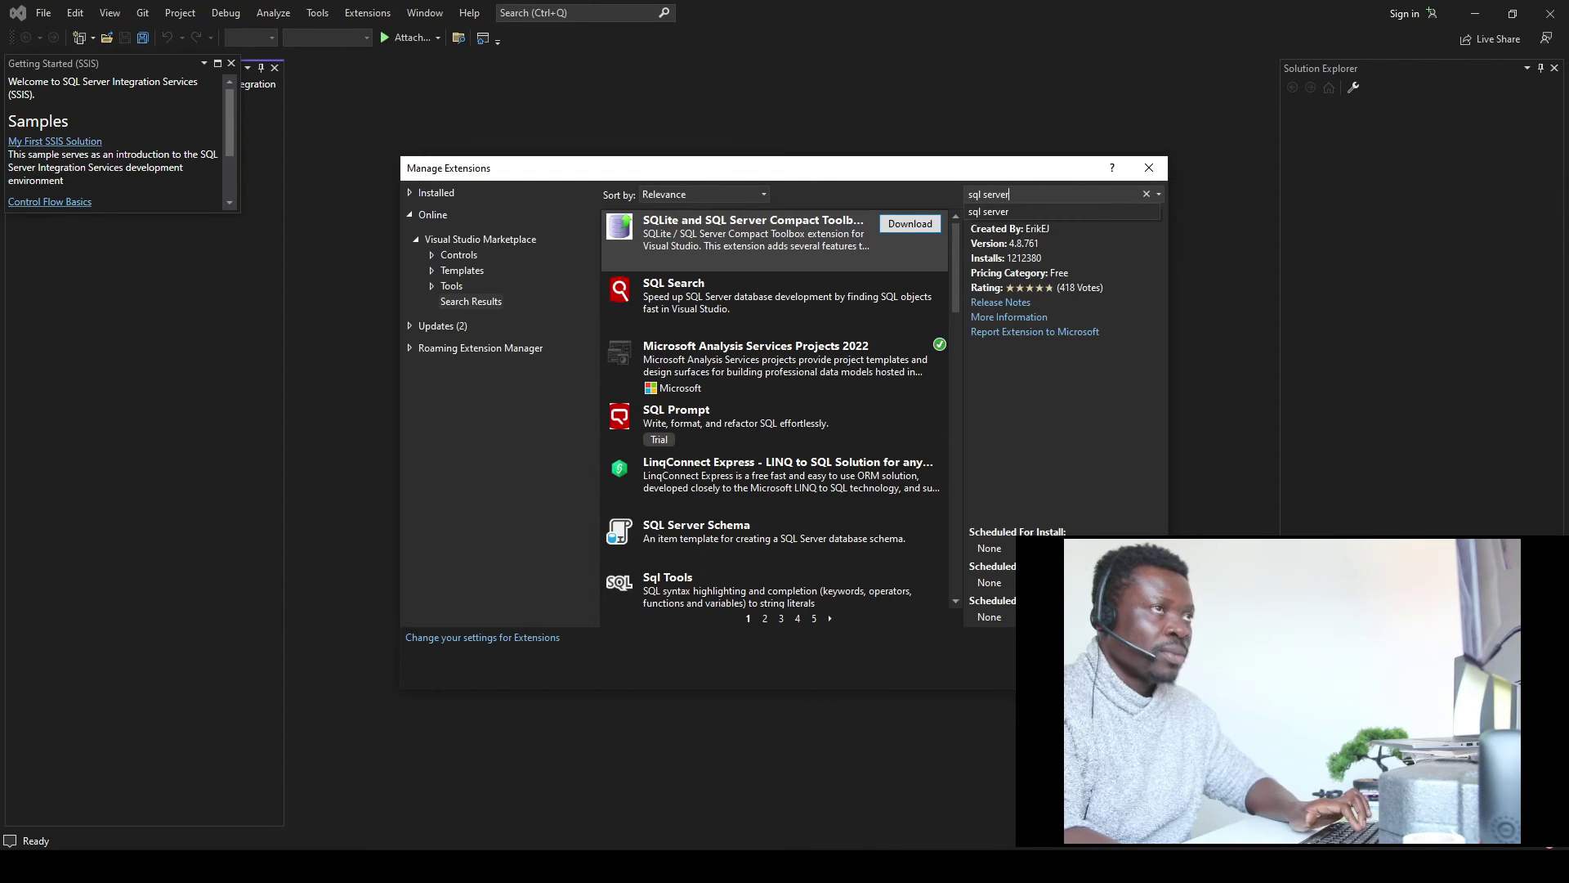
pyautogui.write('erver')
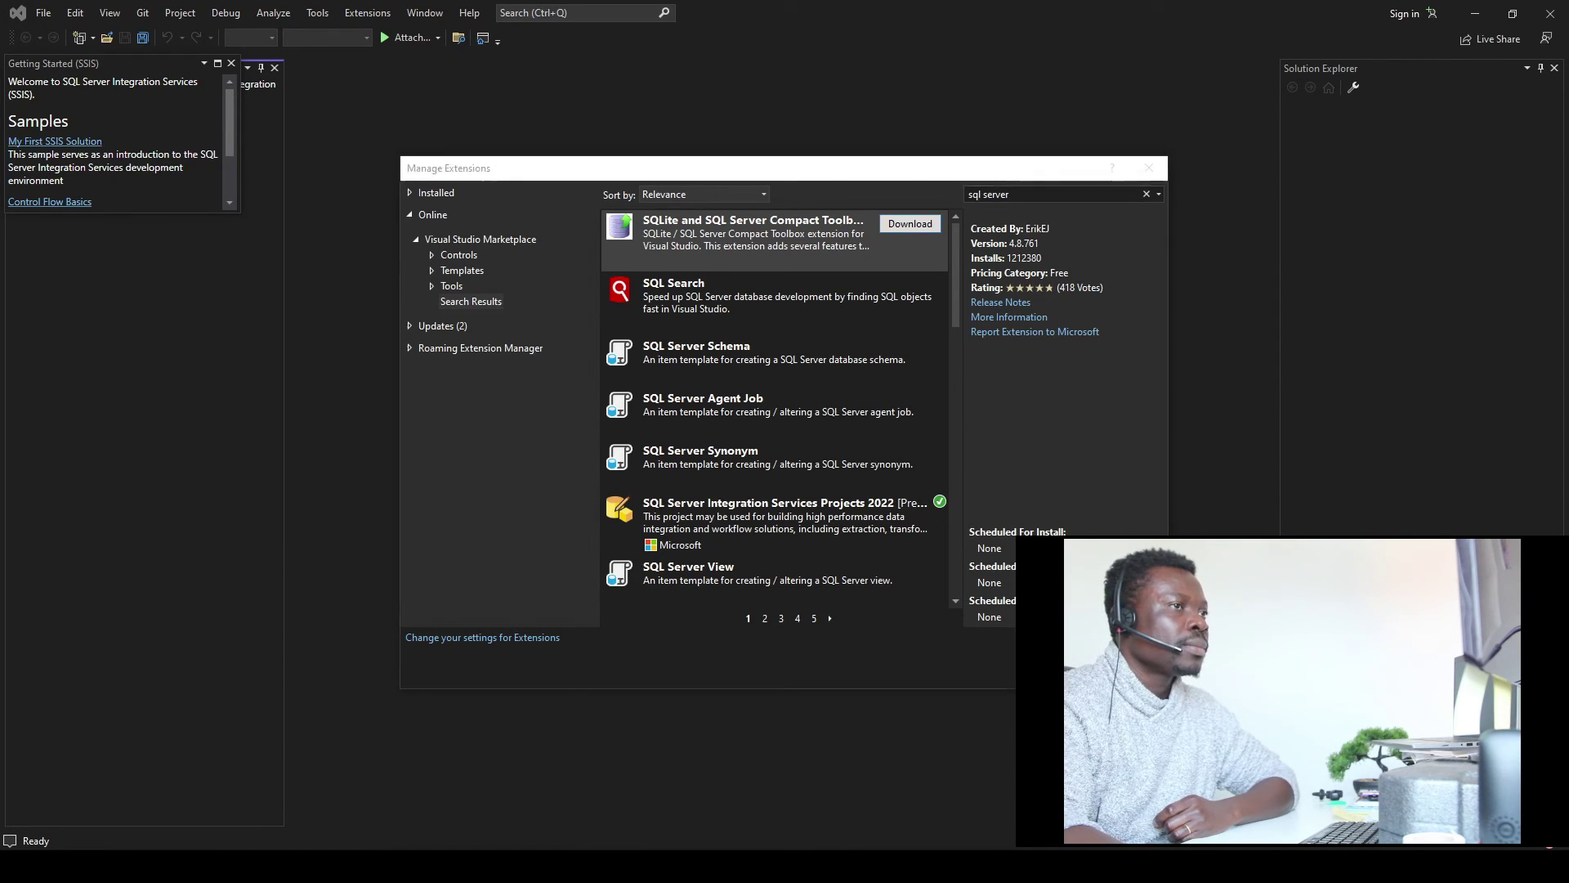
pyautogui.press('Escape')
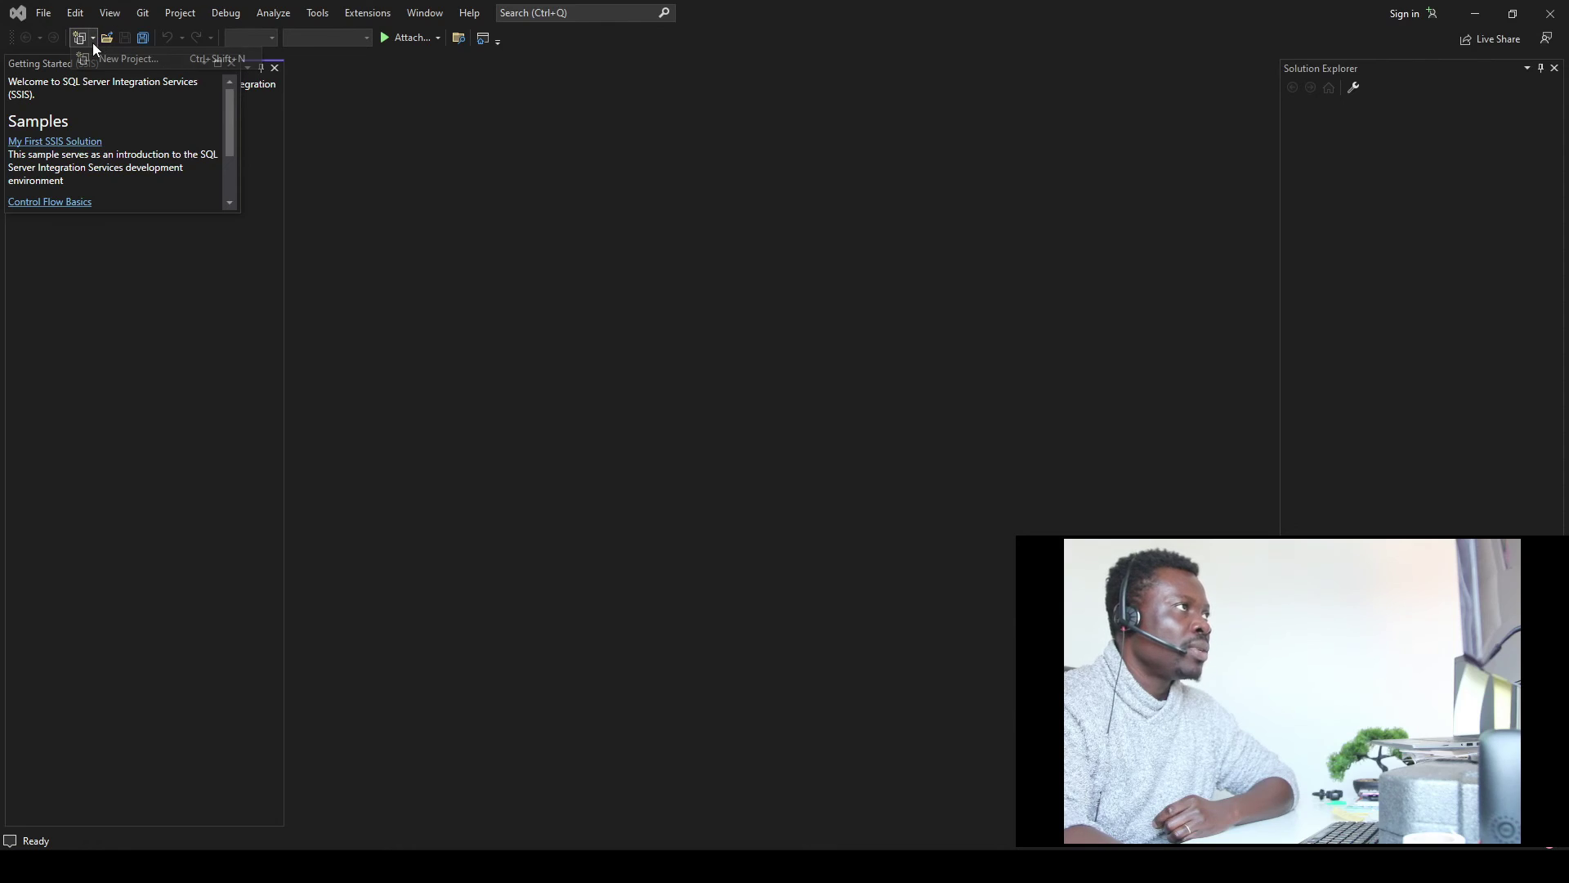
# Open the new project dialog and search its templates for "analysis" to check the Analysis Services project templates
pyautogui.click(90, 41)
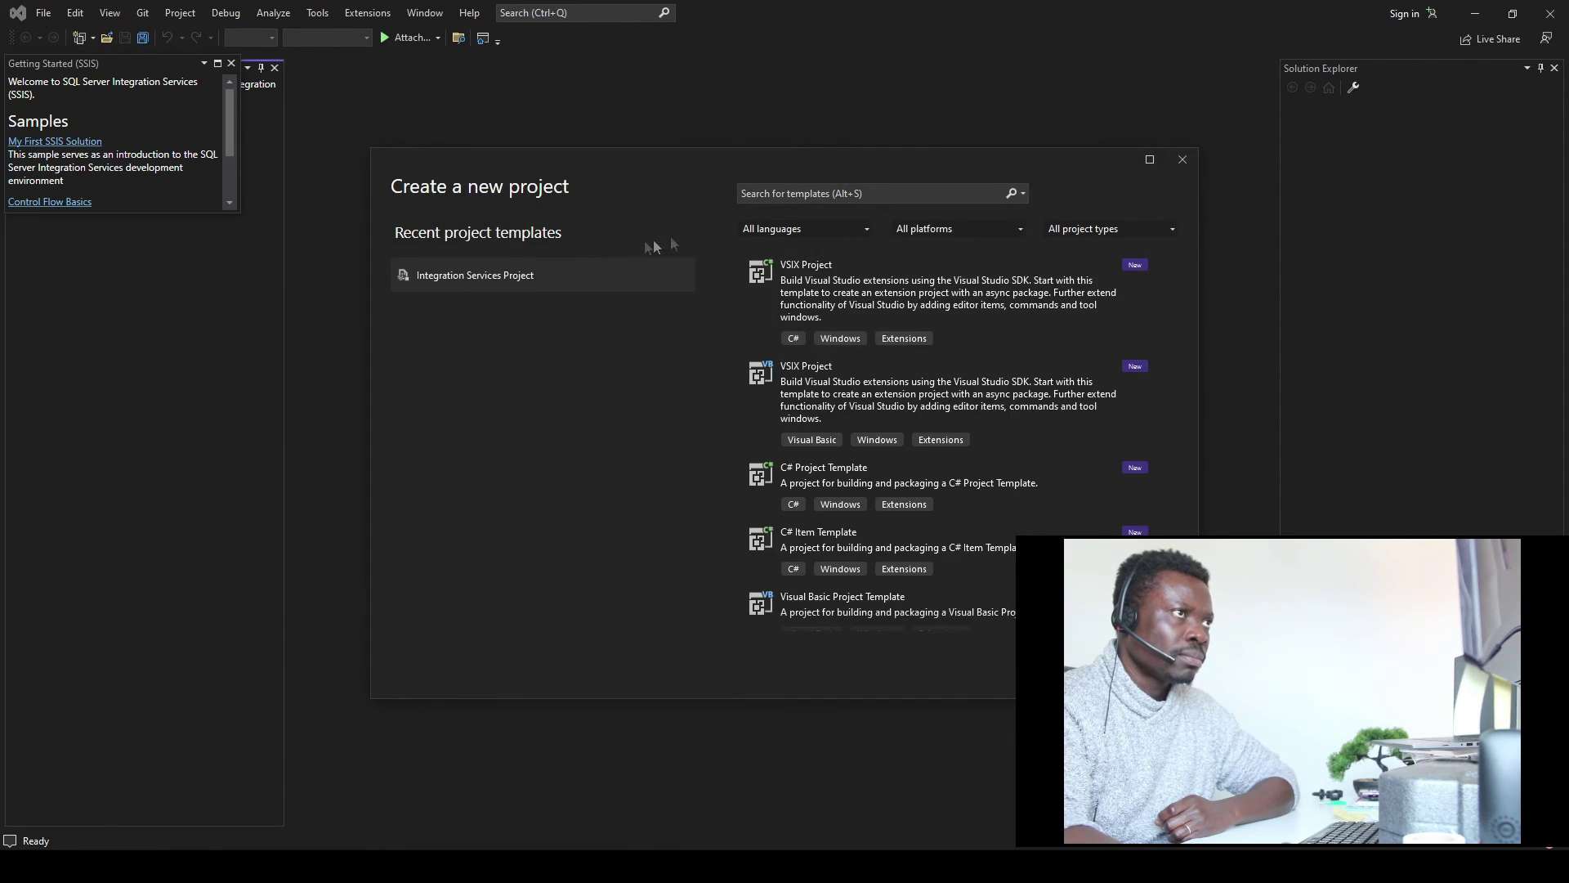
pyautogui.click(879, 192)
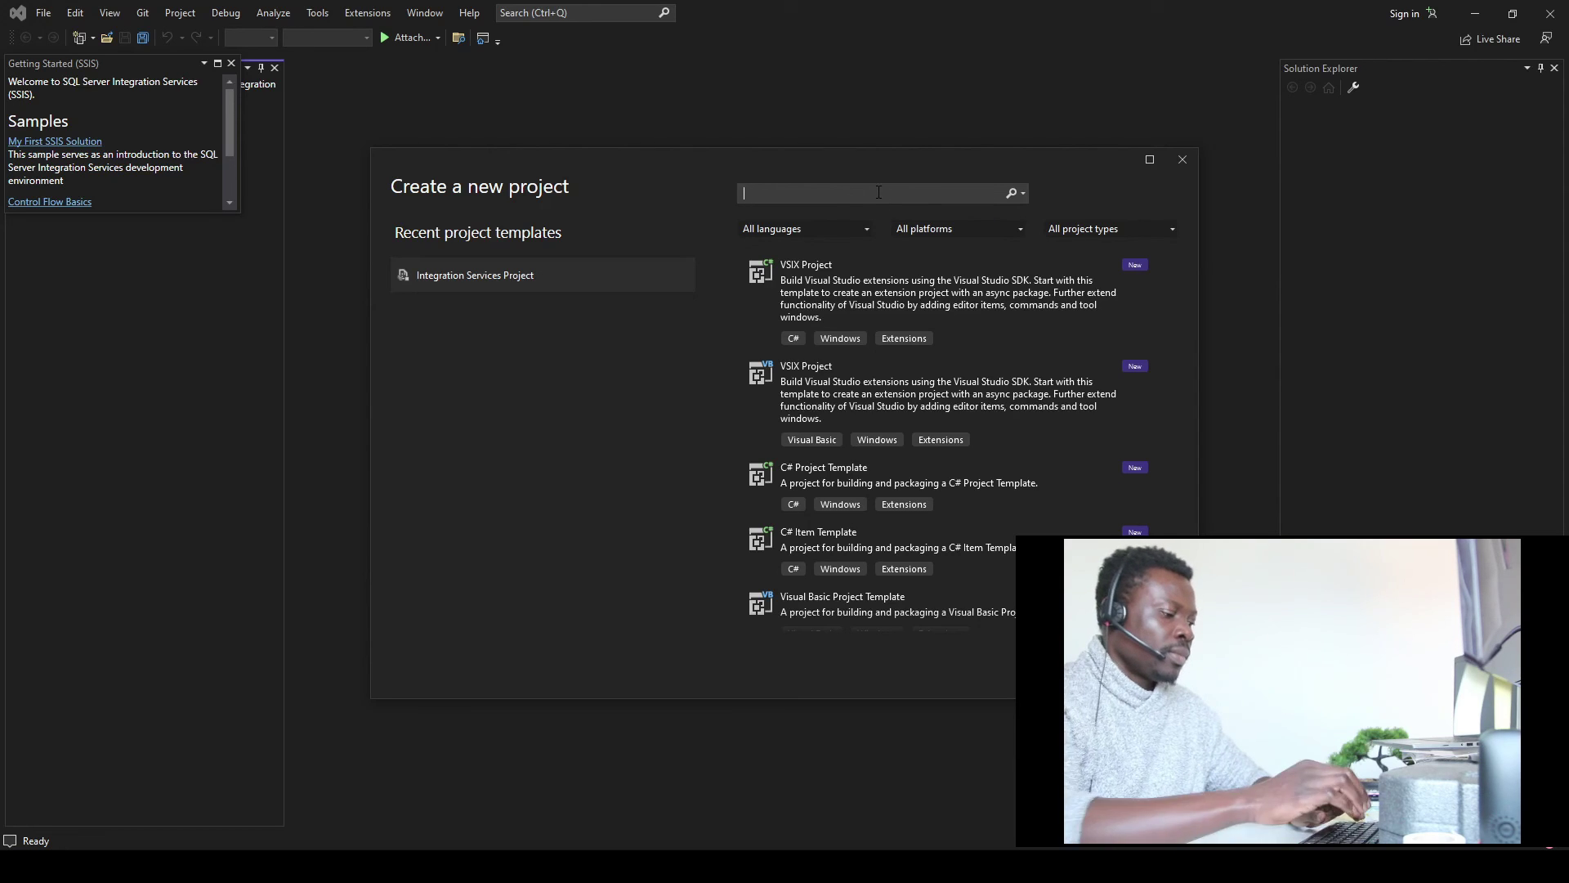
pyautogui.write('anal')
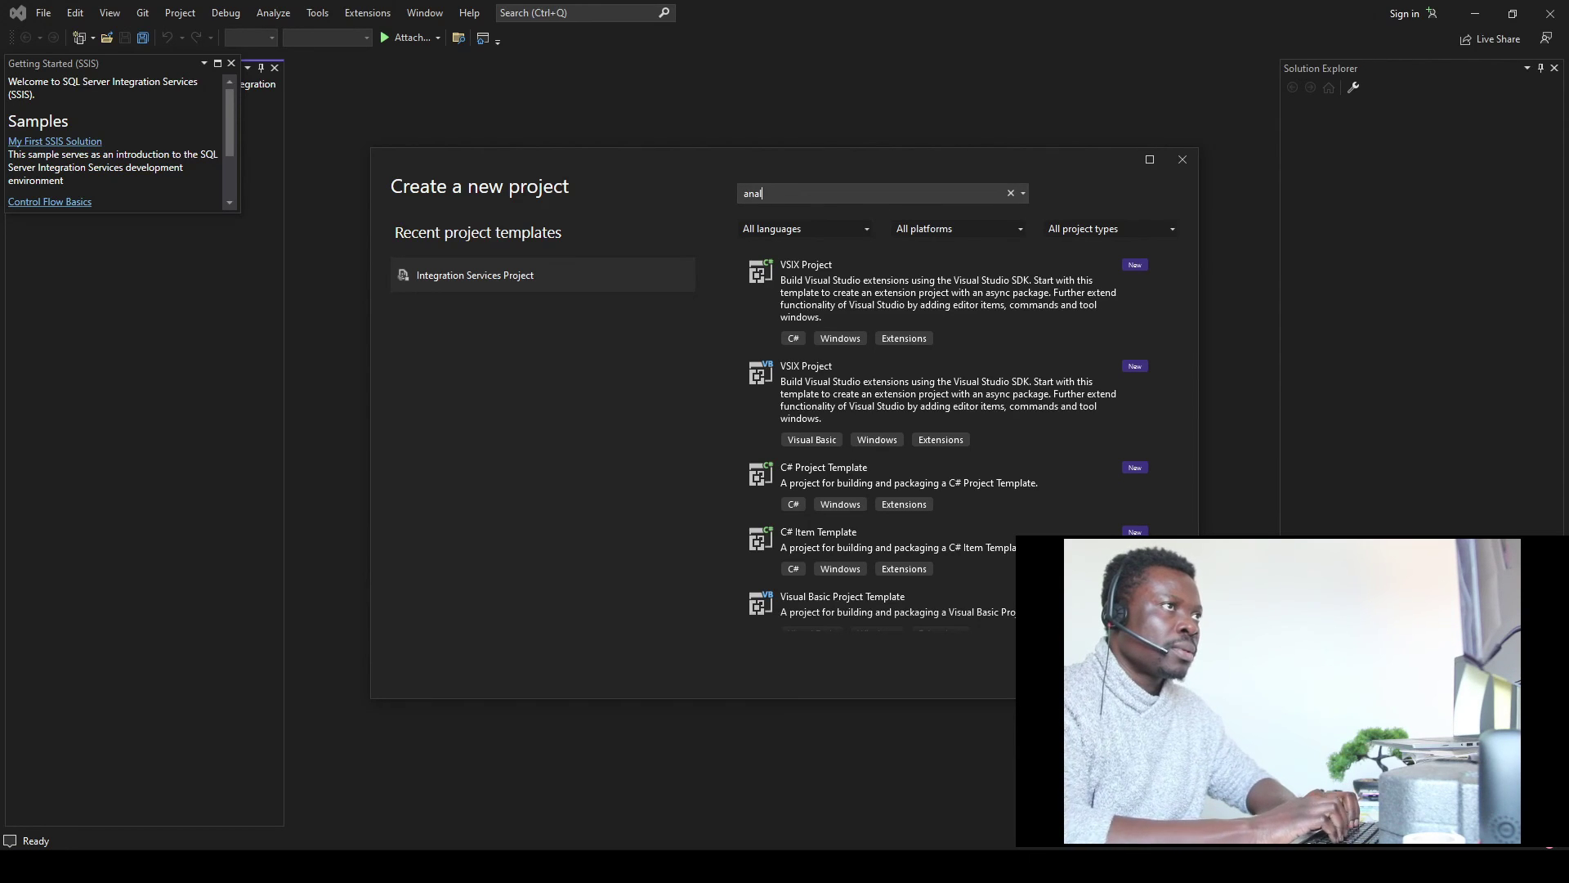
pyautogui.write('ysis')
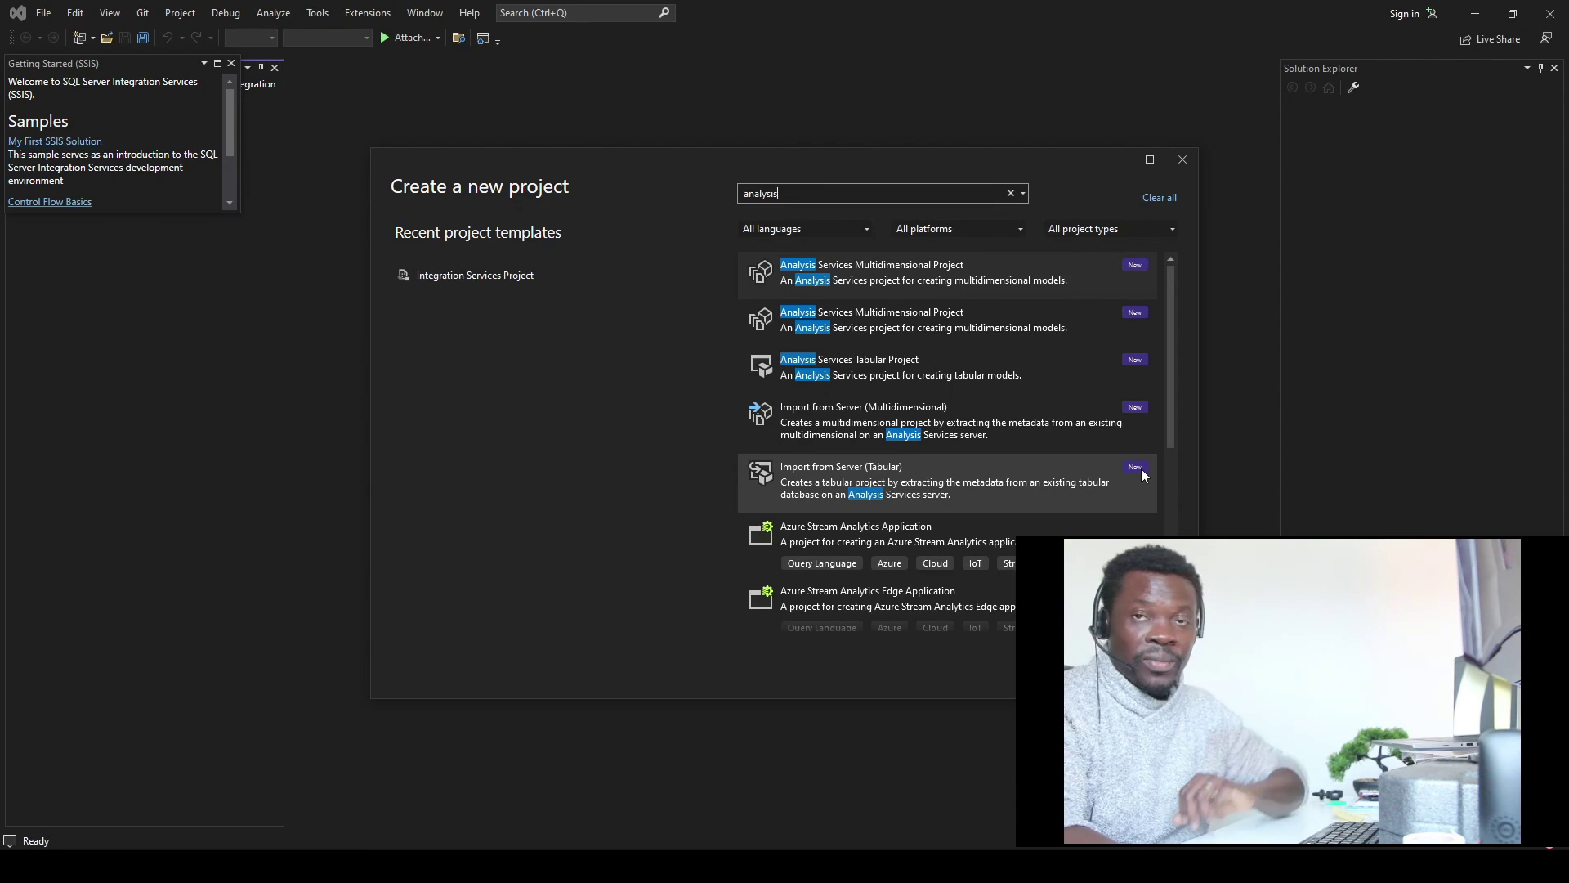
# Change the project template search to "reportin" to check the Report Server project templates
pyautogui.hotkey('ctrl', 'a')
pyautogui.write('repor')
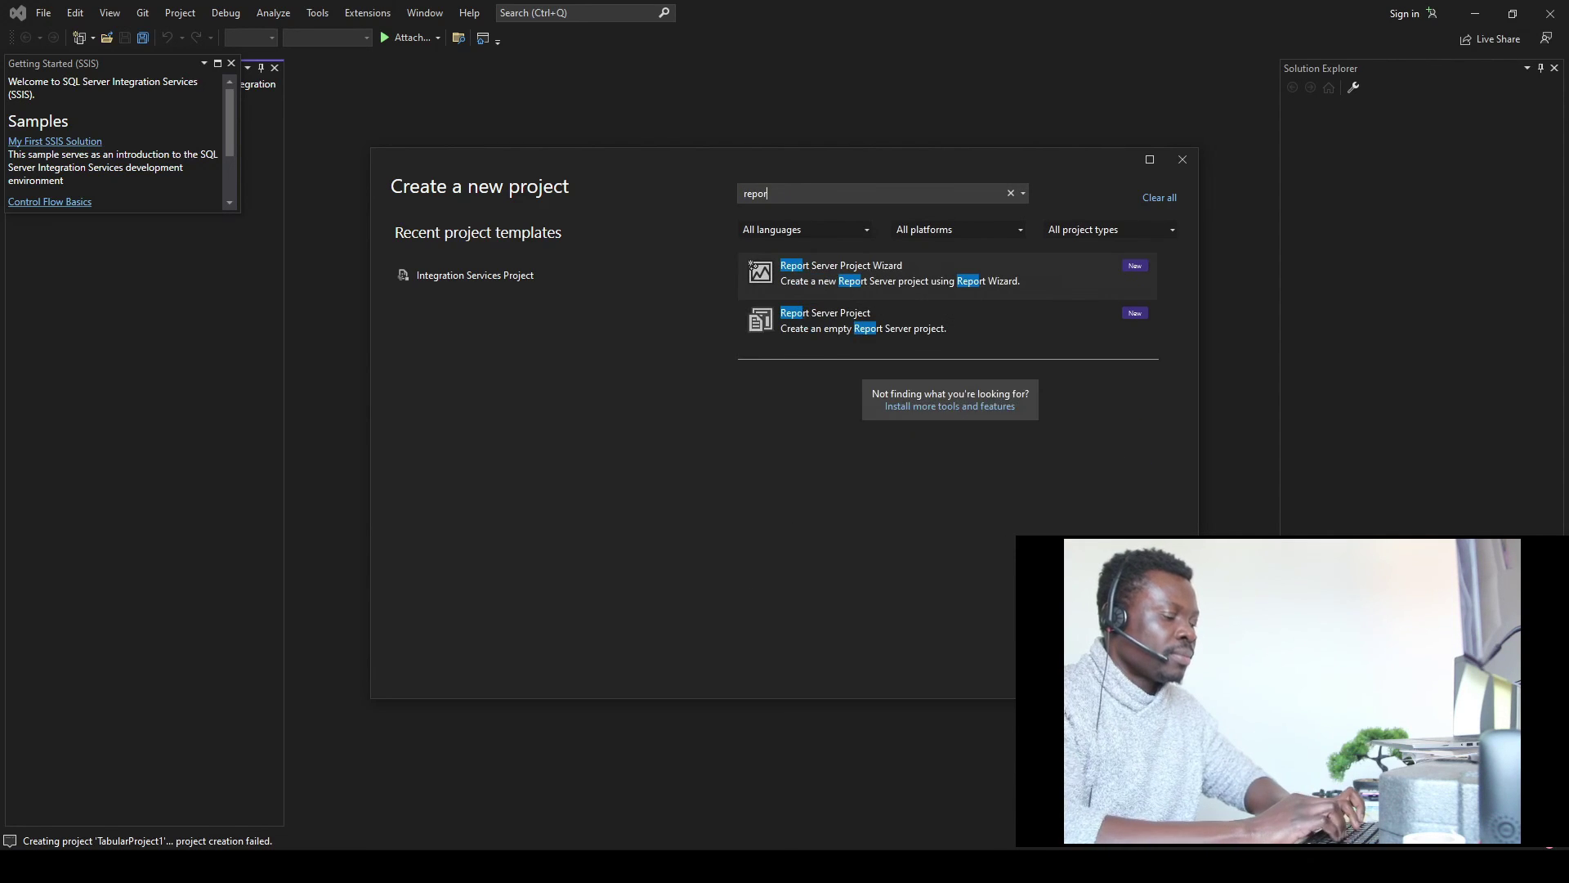
pyautogui.write('tin')
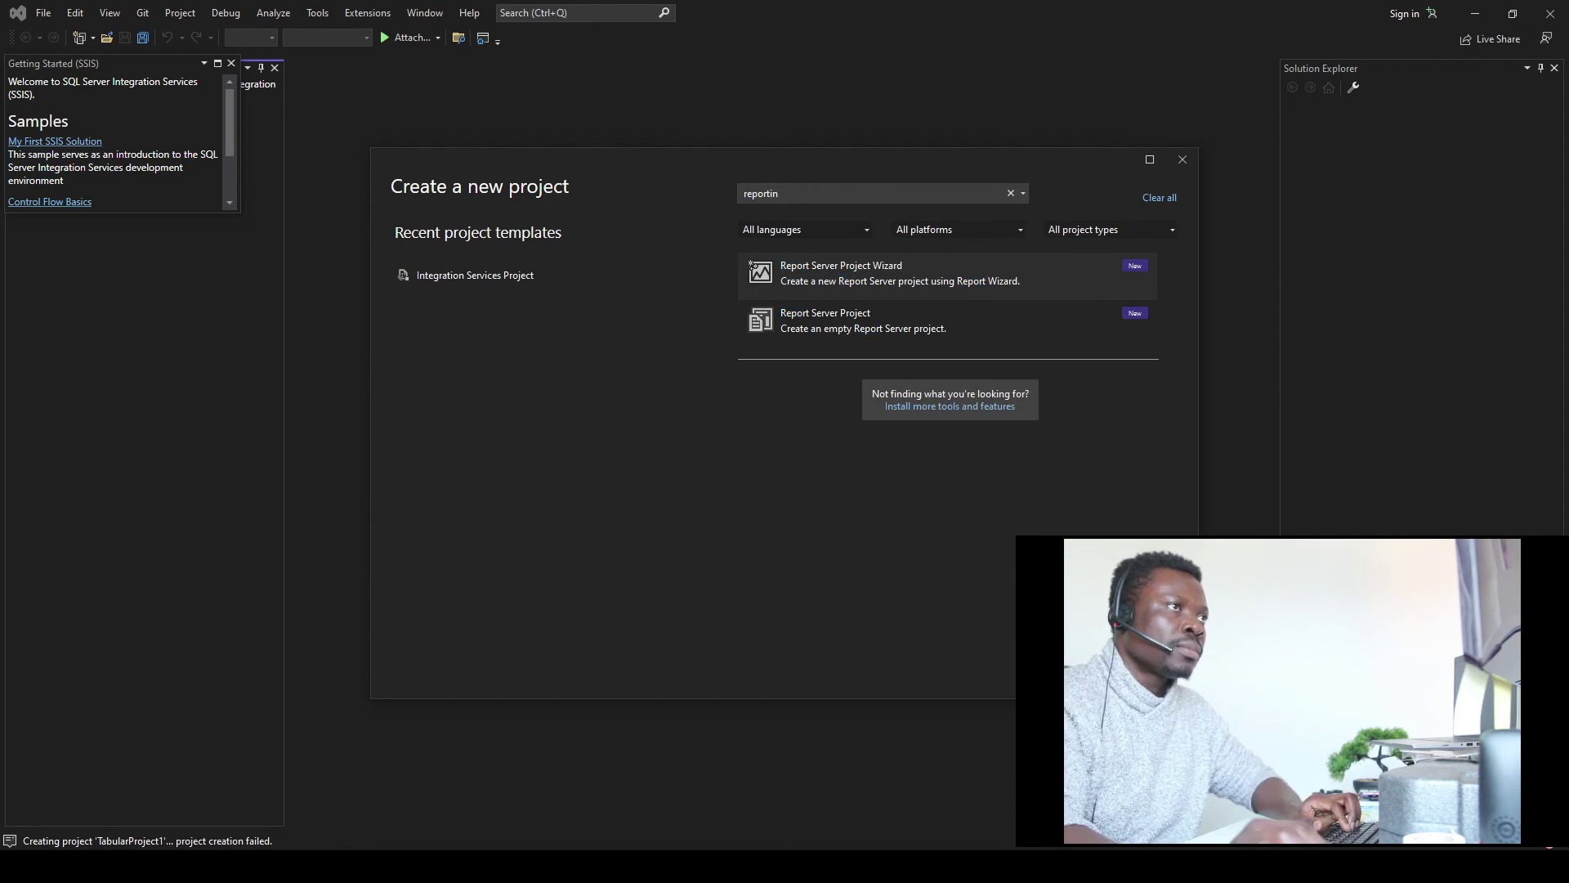